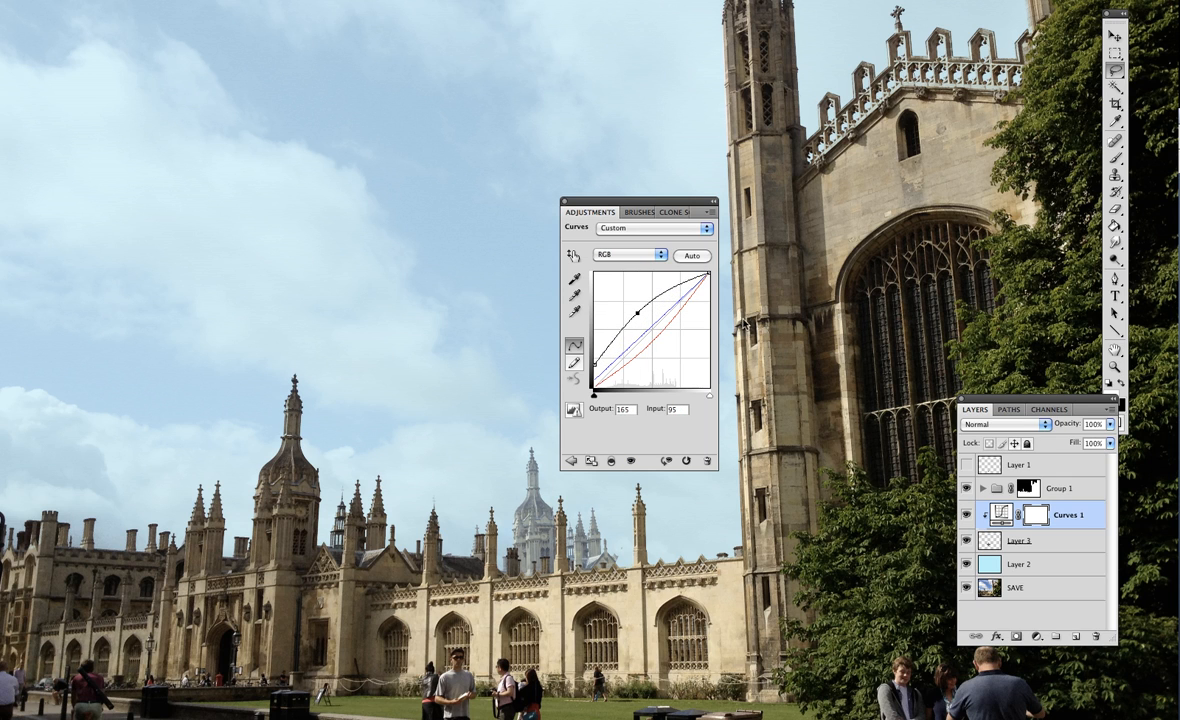
# Compare the distant tower with the Curves 1 adjustment hidden and shown
pyautogui.click(1033, 604)
pyautogui.click(993, 514)
pyautogui.click(966, 514)
pyautogui.click(966, 514)
pyautogui.click(966, 514)
pyautogui.click(966, 514)
# Move the Layers panel off the tree and brush black on the Curves 1 mask over the distant tower's lower part
pyautogui.press('b')
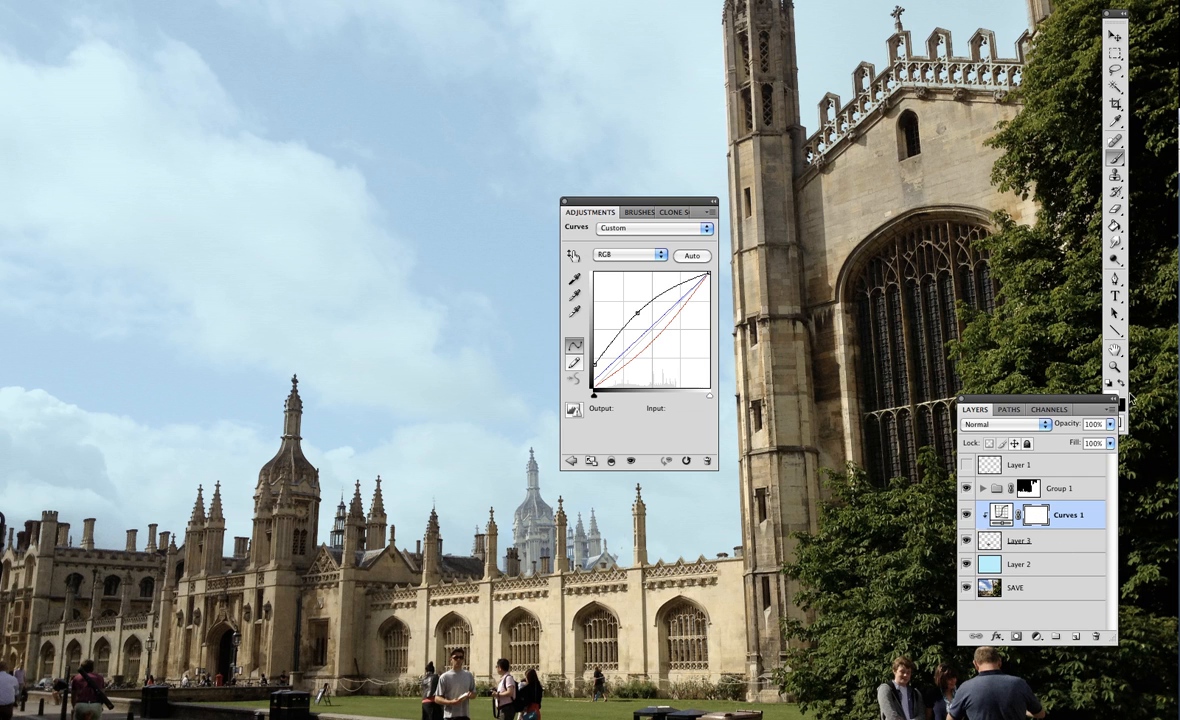
pyautogui.moveTo(1061, 402); pyautogui.dragTo(963, 387)
pyautogui.moveTo(515, 518)
pyautogui.mouseDown()
pyautogui.moveTo(540, 520)
pyautogui.moveTo(547, 535)
pyautogui.moveTo(520, 554)
pyautogui.moveTo(529, 543)
pyautogui.mouseUp()
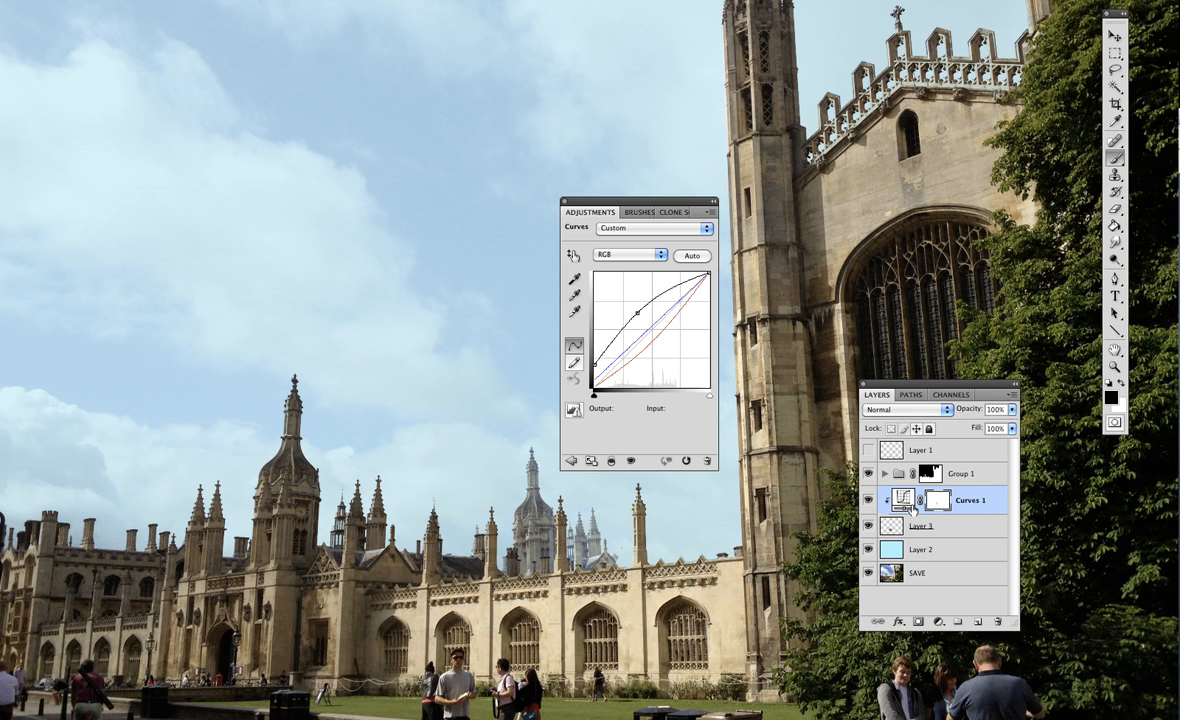
# Set the Curves 1 opacity to 67%, close the Adjustments panel and inspect the distant tower up close
pyautogui.moveTo(1012, 410); pyautogui.dragTo(985, 430)
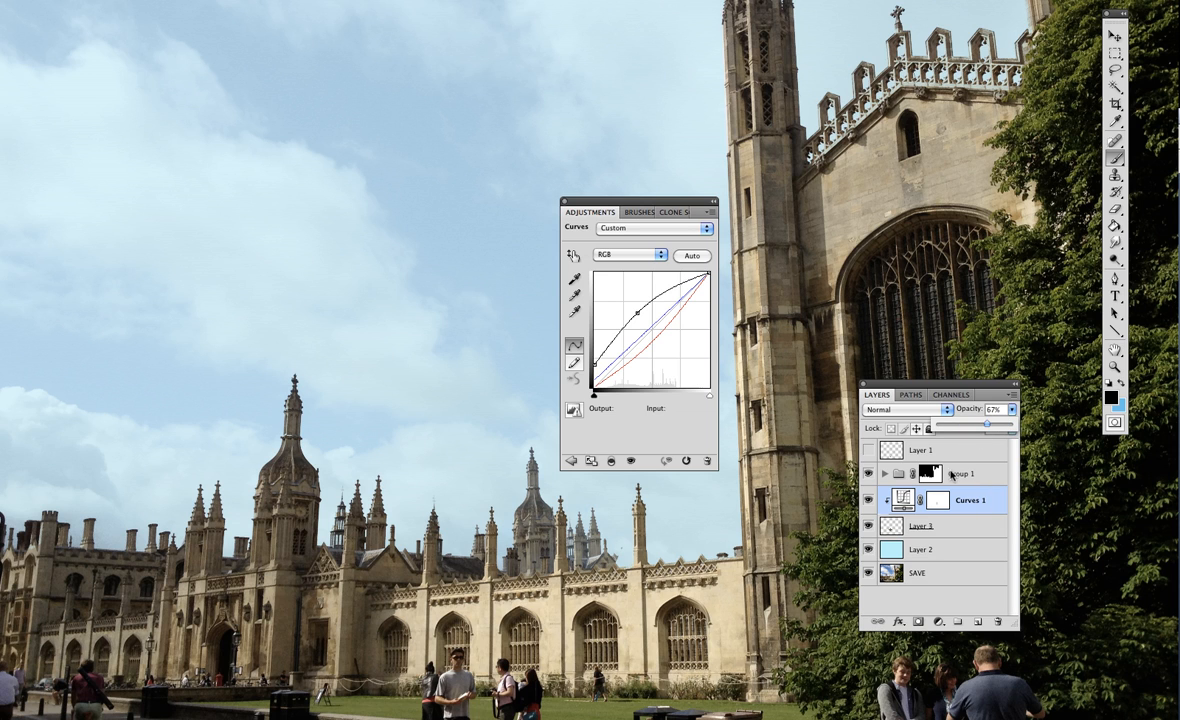
pyautogui.click(565, 204)
pyautogui.moveTo(309, 375); pyautogui.dragTo(573, 560)
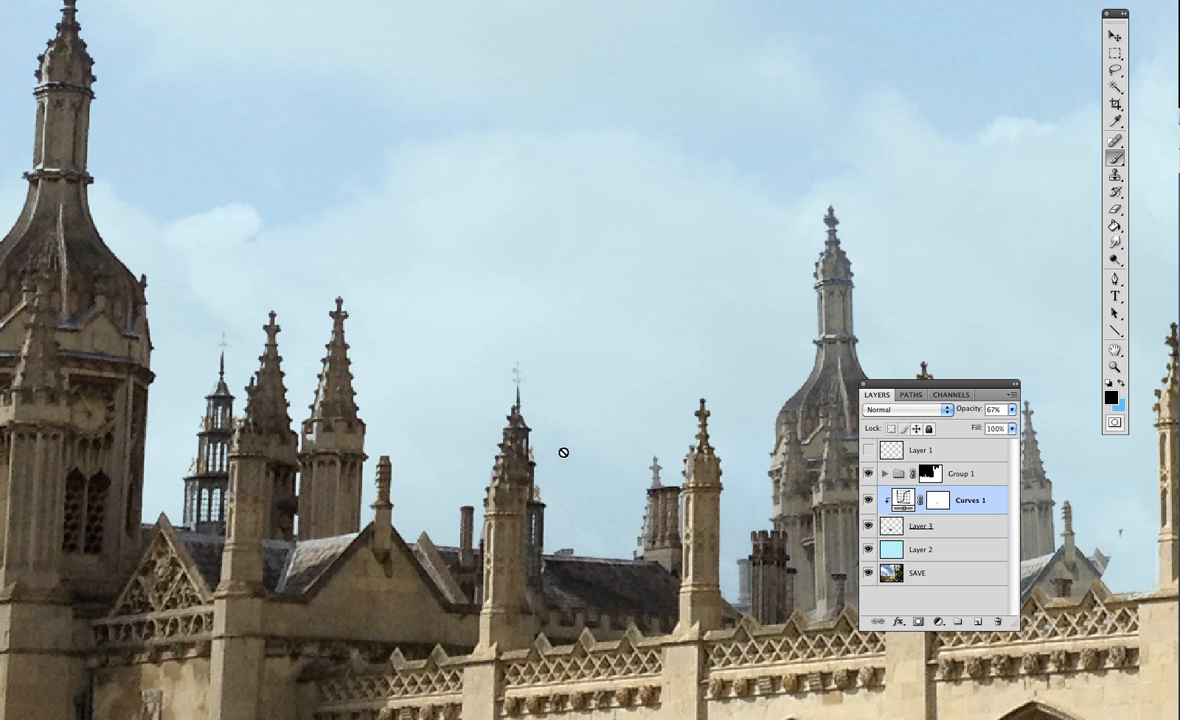
pyautogui.hscroll(5, 567, 499)
pyautogui.scroll(-1, 567, 499)
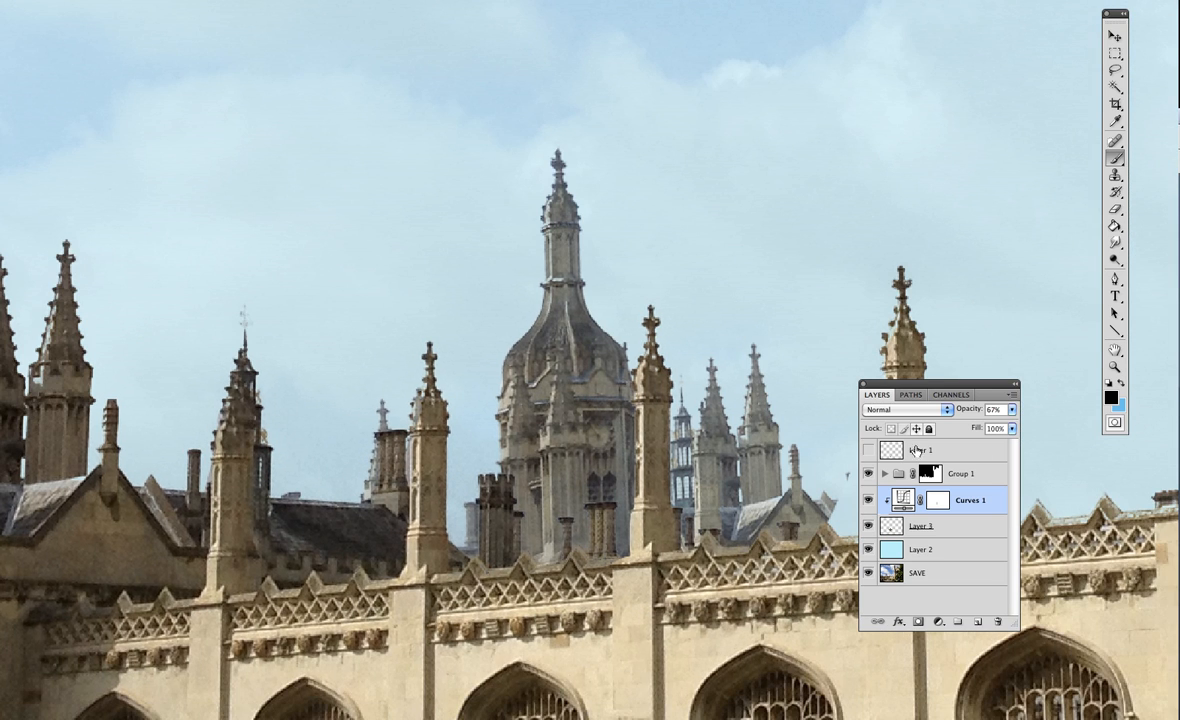
# Scale the distant tower on Layer 3 down to a small fraction of its size and inspect it up close
pyautogui.hotkey('alt', '[')
pyautogui.press('super+minus')
pyautogui.press('super+minus')
pyautogui.press('super+minus')
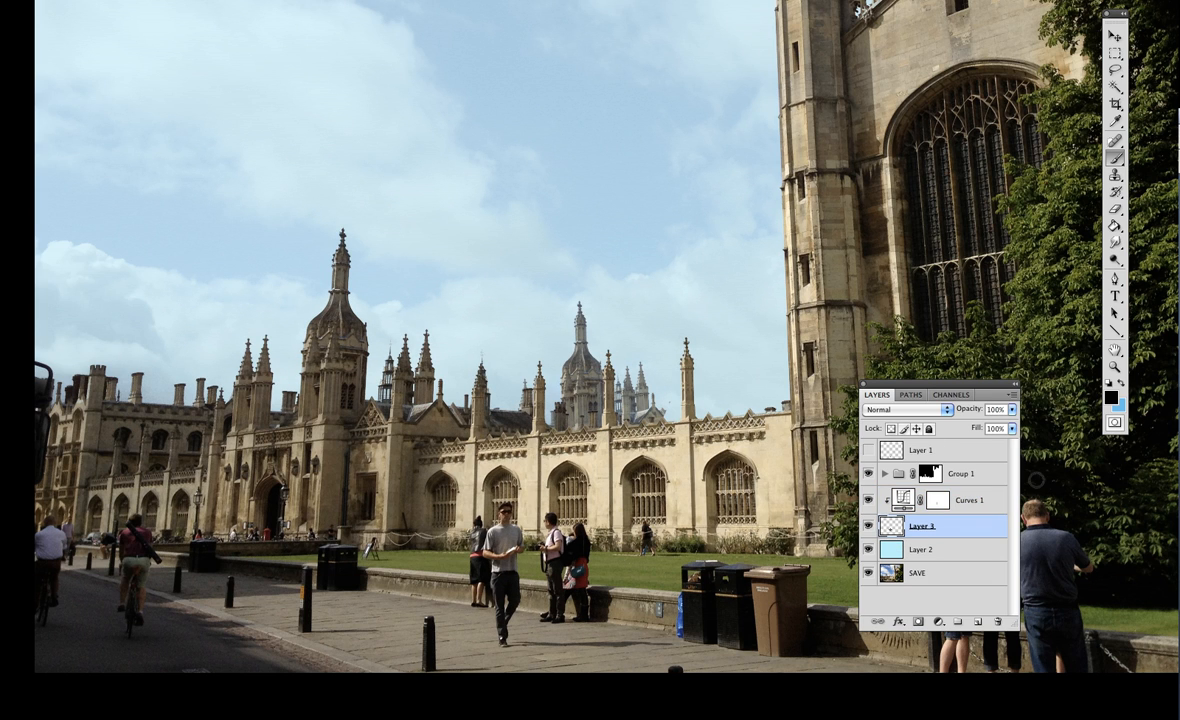
pyautogui.press('super+t')
pyautogui.moveTo(687, 326)
pyautogui.mouseDown()
pyautogui.moveTo(605, 413)
pyautogui.moveTo(669, 423)
pyautogui.mouseUp()
pyautogui.press('Return')
pyautogui.press('b')
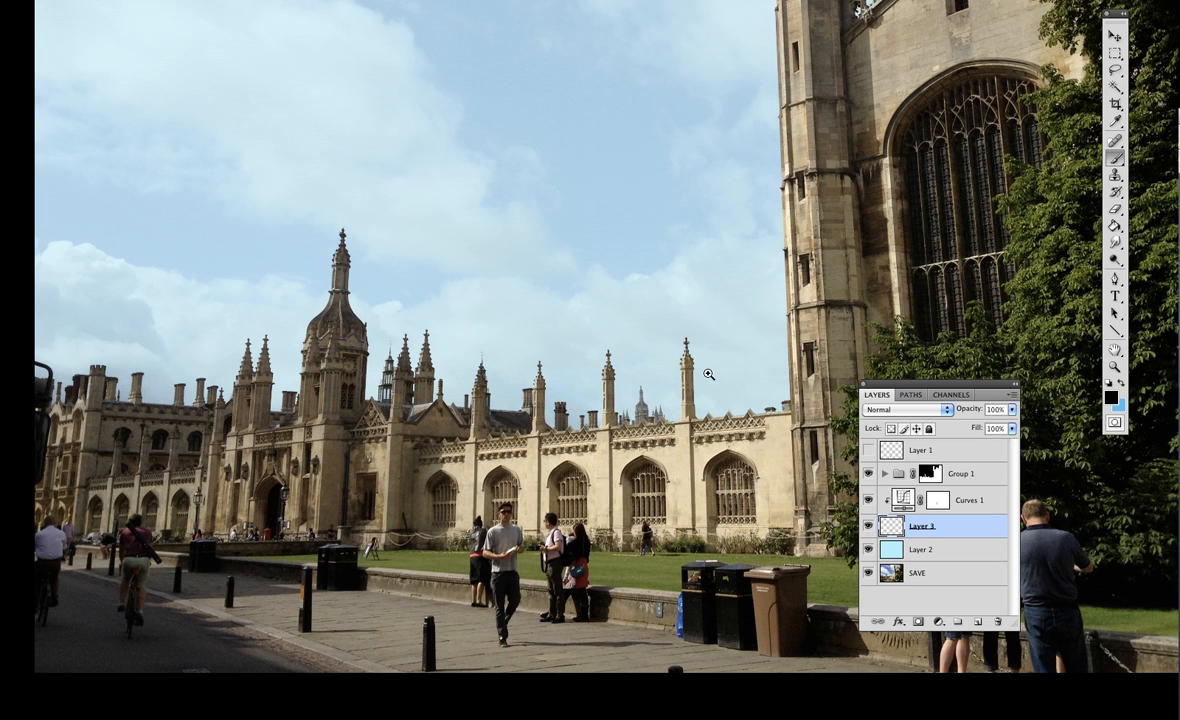
pyautogui.moveTo(570, 373); pyautogui.dragTo(697, 450)
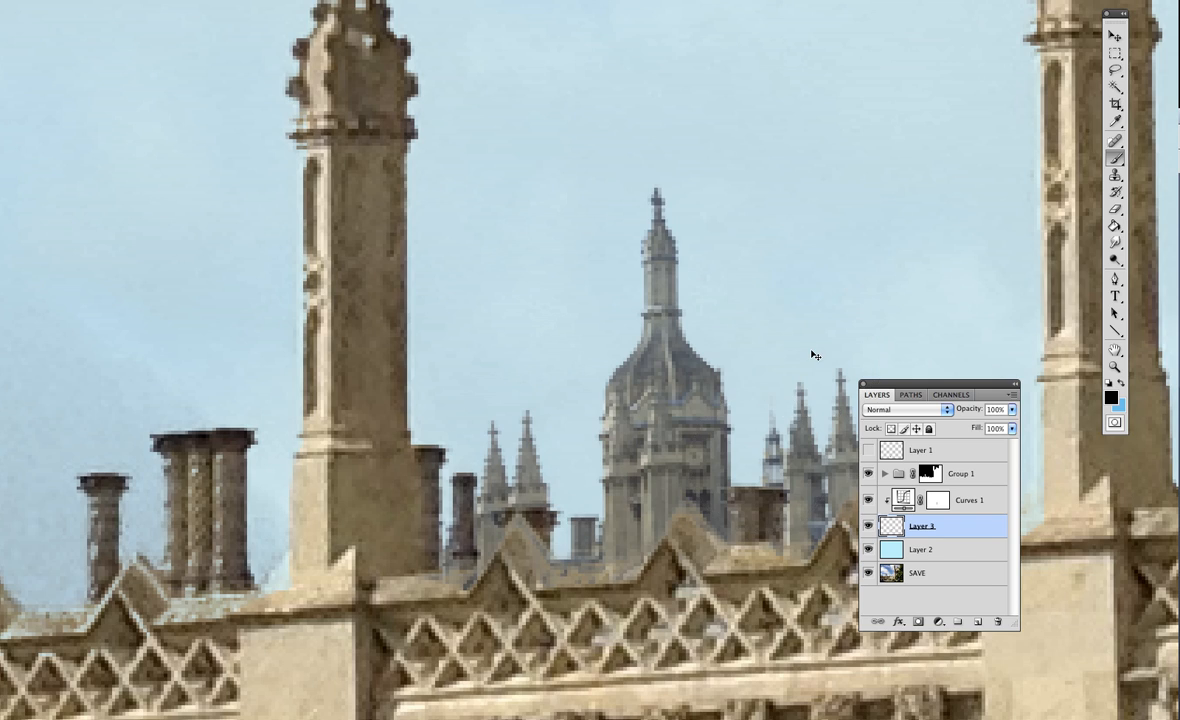
# Enlarge the shrunken tower on Layer 3 again, place it beside the gatehouse dome and inspect its detail up close
pyautogui.hotkey('ctrl', '0')
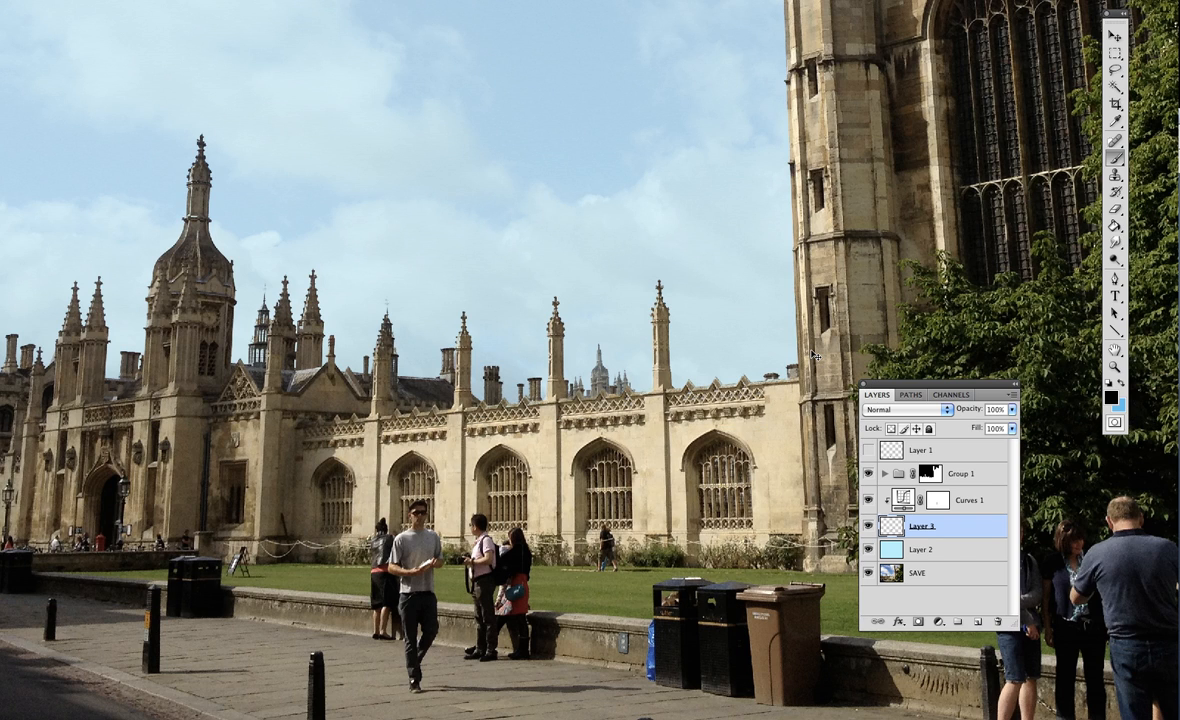
pyautogui.hotkey('ctrl', 't')
pyautogui.moveTo(551, 343); pyautogui.dragTo(466, 270)
pyautogui.moveTo(591, 416)
pyautogui.mouseDown()
pyautogui.moveTo(508, 404)
pyautogui.moveTo(492, 373)
pyautogui.moveTo(518, 369)
pyautogui.moveTo(300, 307)
pyautogui.mouseUp()
pyautogui.press('Return')
pyautogui.moveTo(147, 143); pyautogui.dragTo(380, 386)
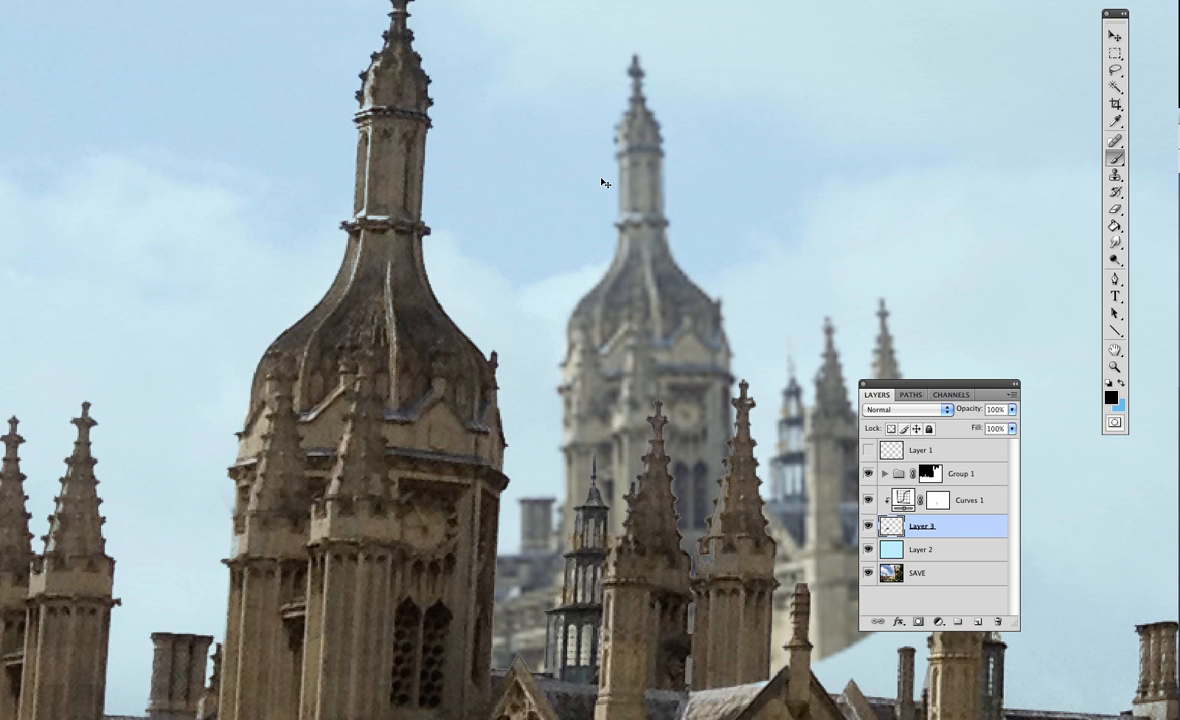
# Undo the scaling of the distant tower on Layer 3
pyautogui.hotkey('ctrl', '0')
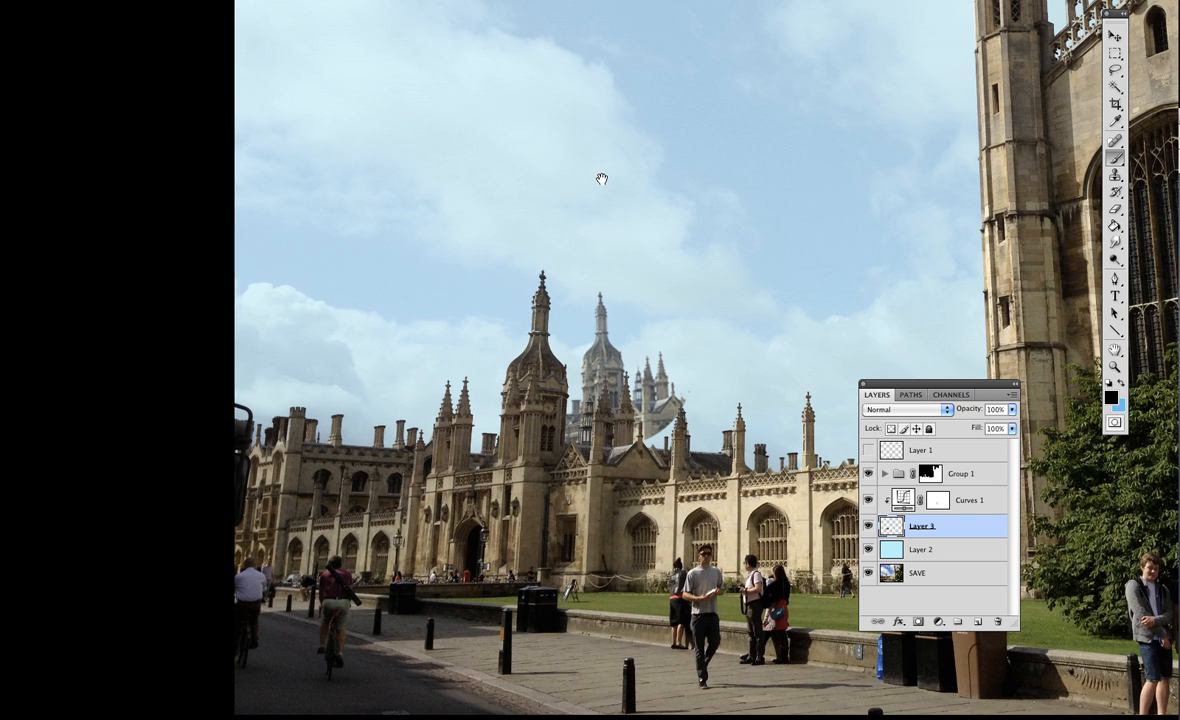
pyautogui.moveTo(543, 555); pyautogui.dragTo(437, 539)
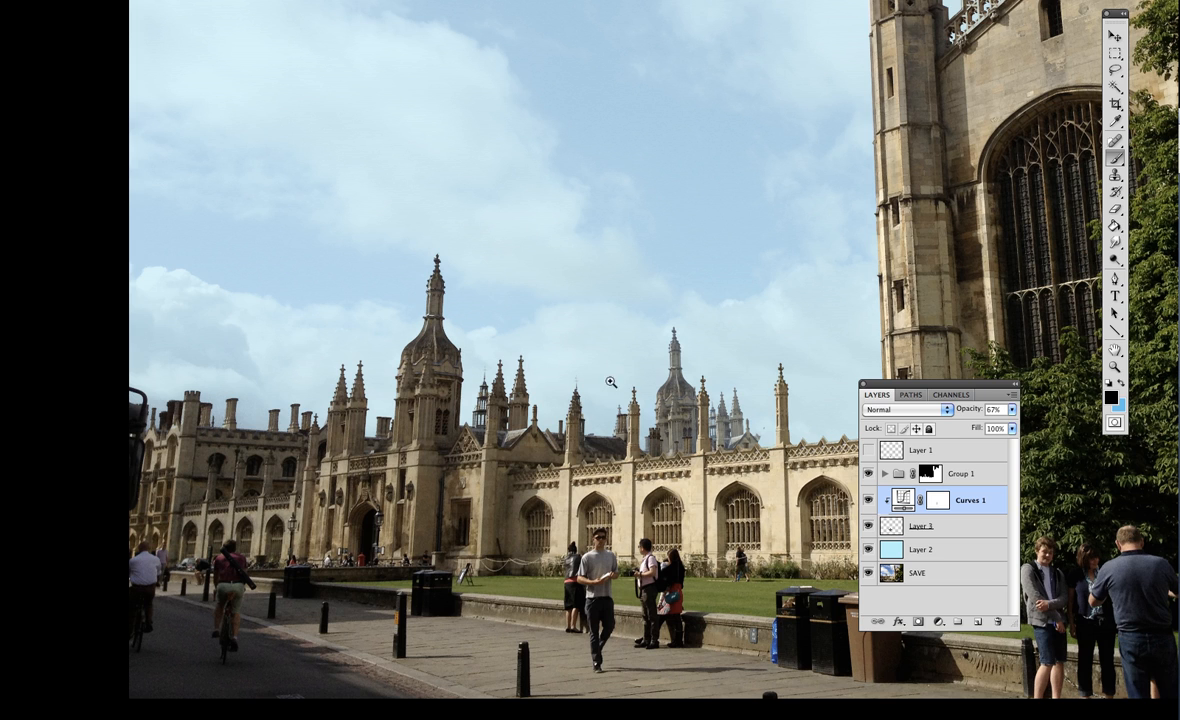
pyautogui.moveTo(560, 297); pyautogui.dragTo(734, 505)
pyautogui.moveTo(618, 533); pyautogui.dragTo(428, 467)
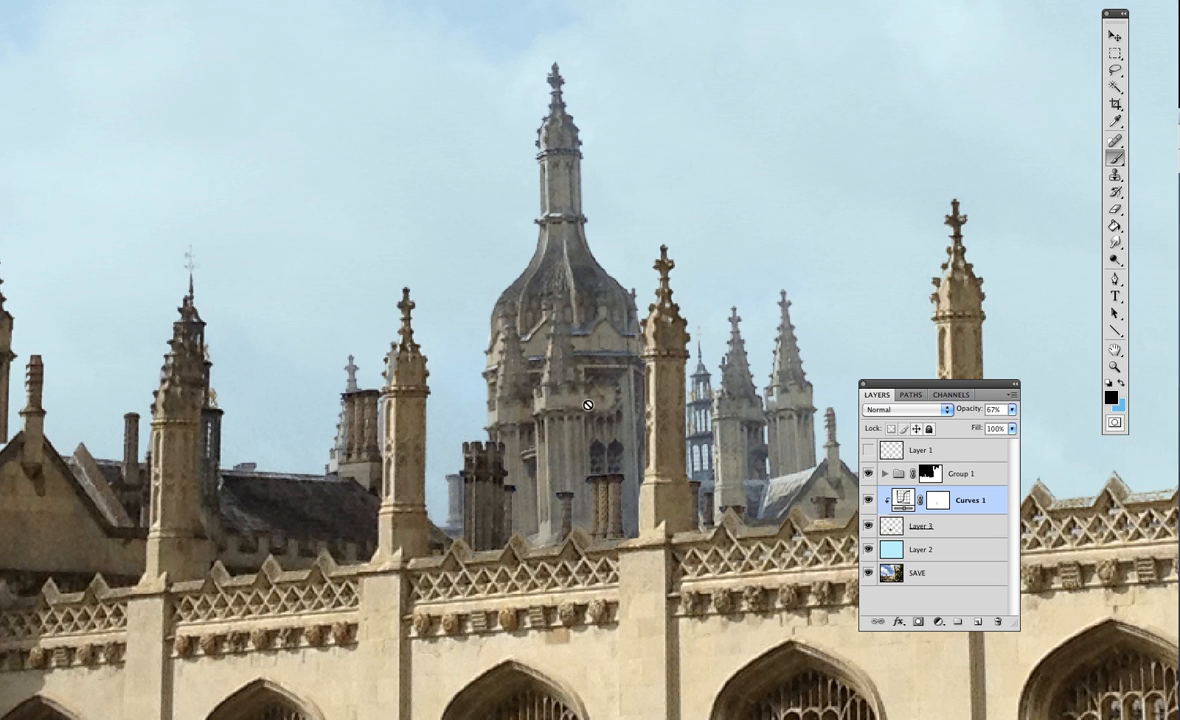
# Select Layer 3, leave the full-screen view so the menu bar shows, and reposition the Layers panel over the wall
pyautogui.moveTo(559, 562); pyautogui.dragTo(471, 566)
pyautogui.click(947, 527)
pyautogui.rightClick(965, 530)
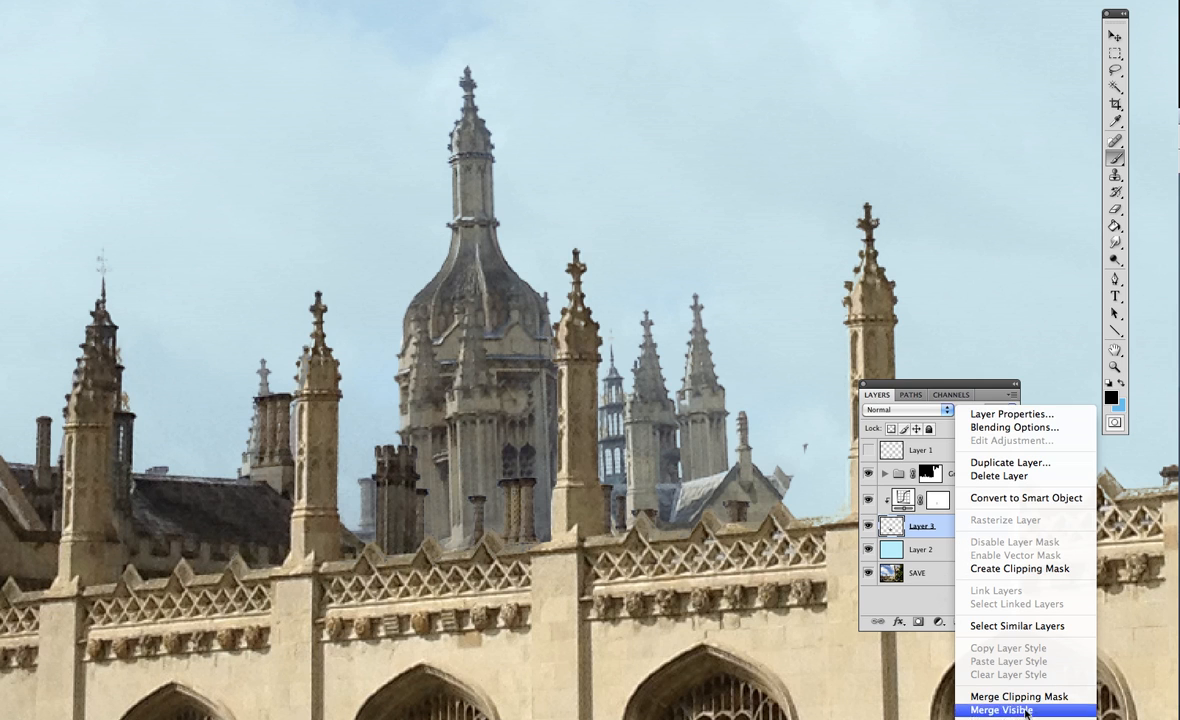
pyautogui.click(921, 606)
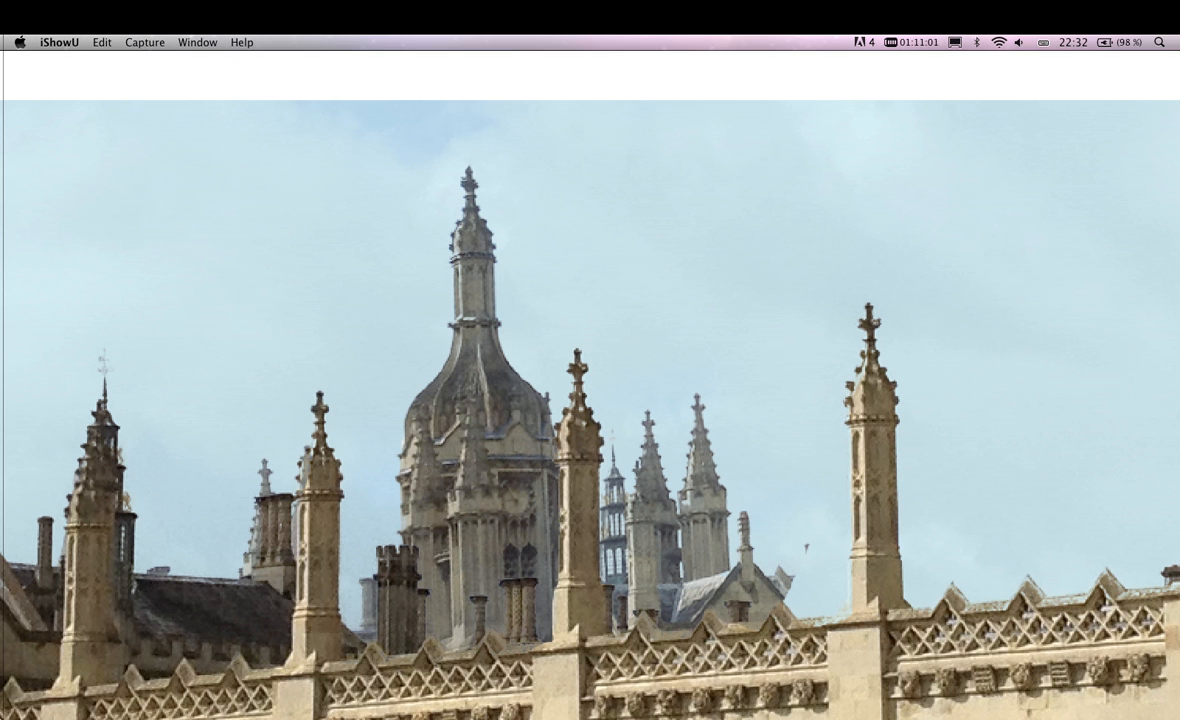
pyautogui.click(462, 120)
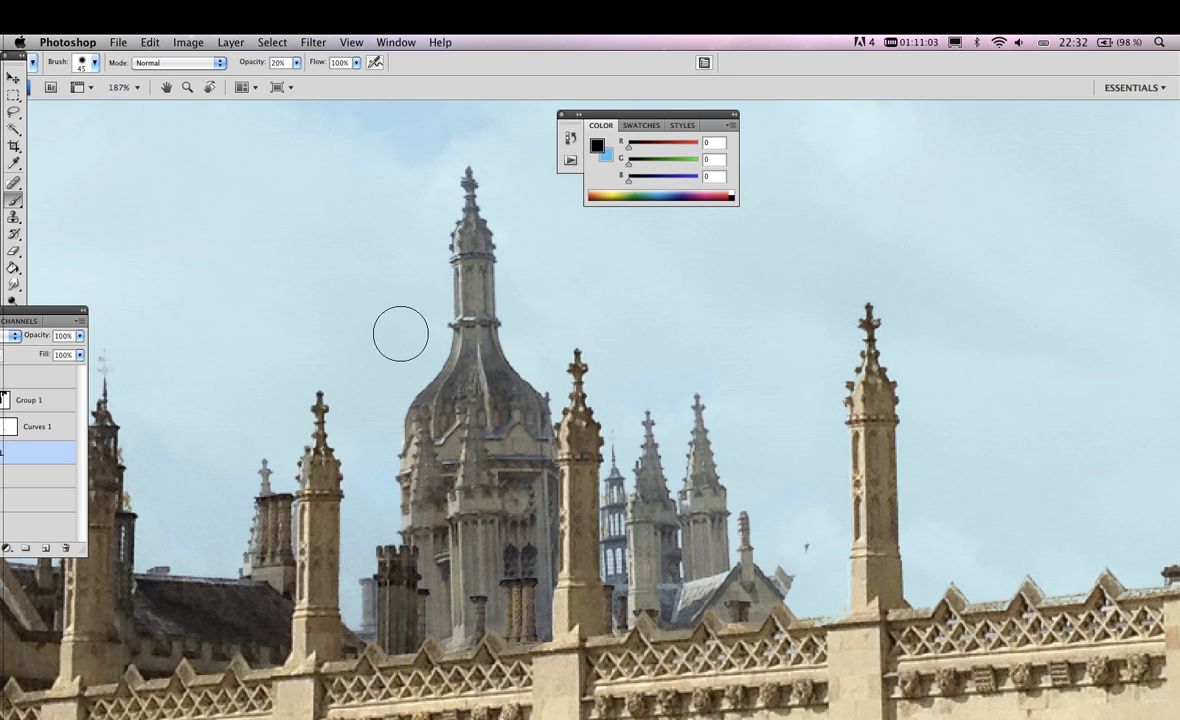
pyautogui.scroll(-2, 540, 305)
pyautogui.hscroll(2, 540, 305)
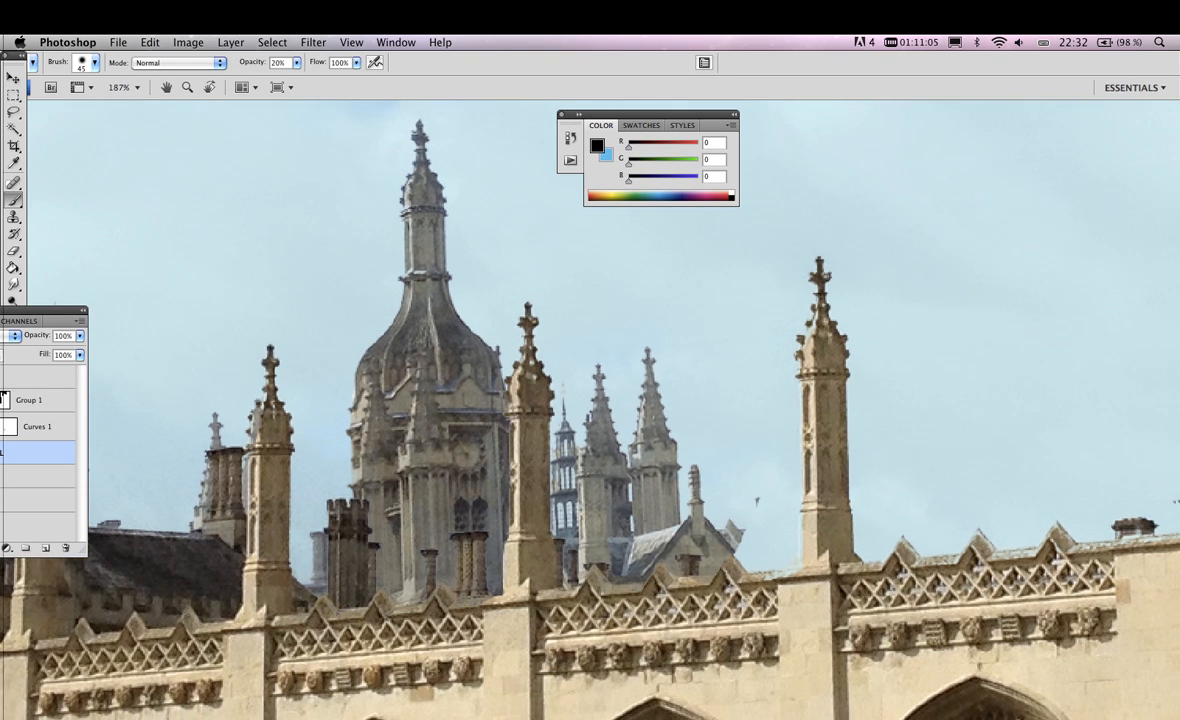
pyautogui.moveTo(42, 311); pyautogui.dragTo(981, 367)
pyautogui.scroll(1, 480, 420)
pyautogui.hscroll(-2, 480, 420)
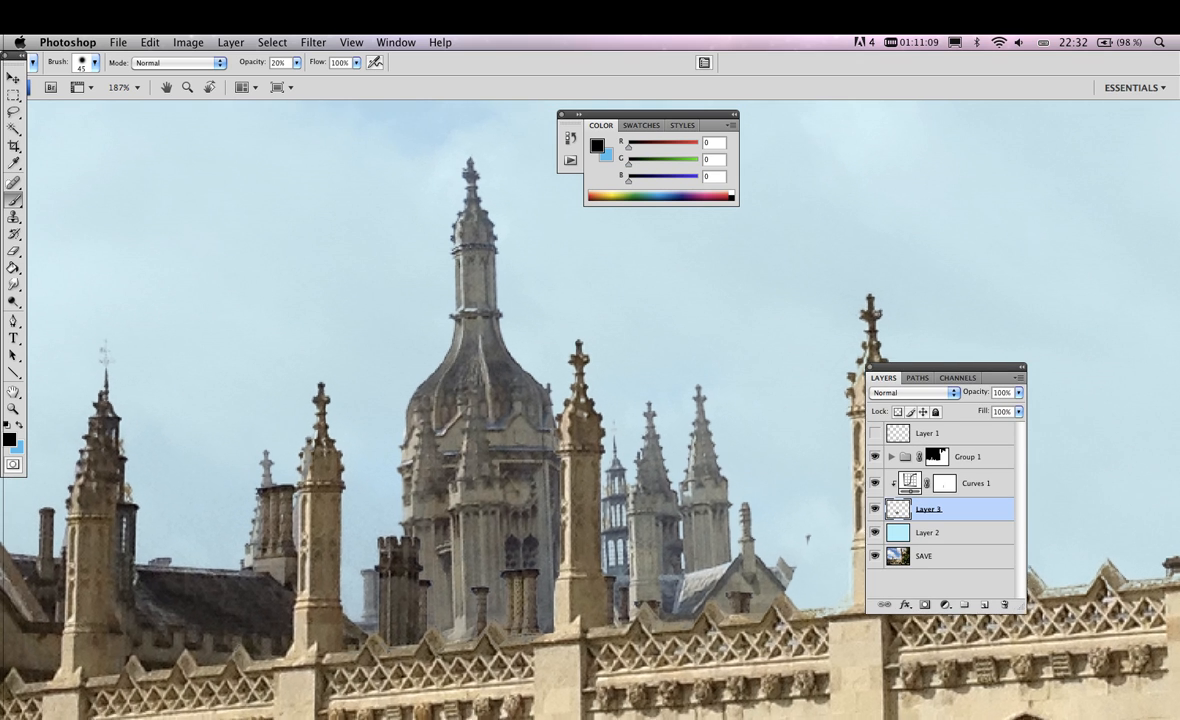
# Convert Layer 3 with the distant tower to a Smart Object
pyautogui.scroll(-1, 488, 515)
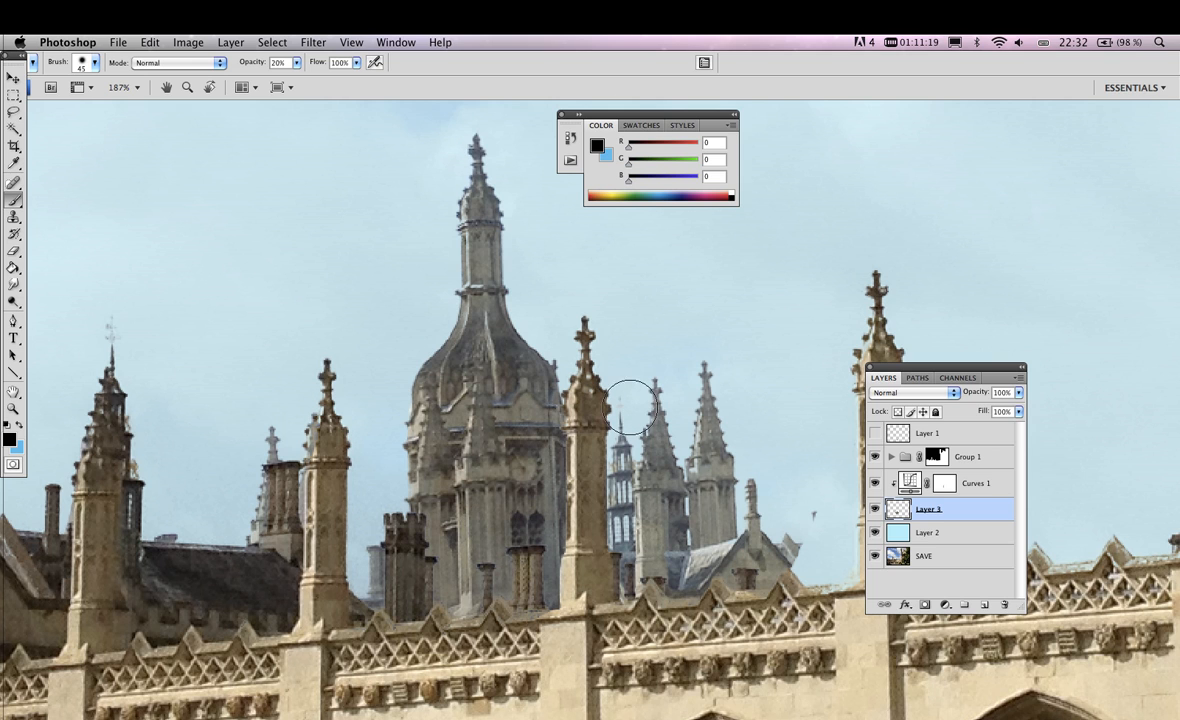
pyautogui.click(188, 42)
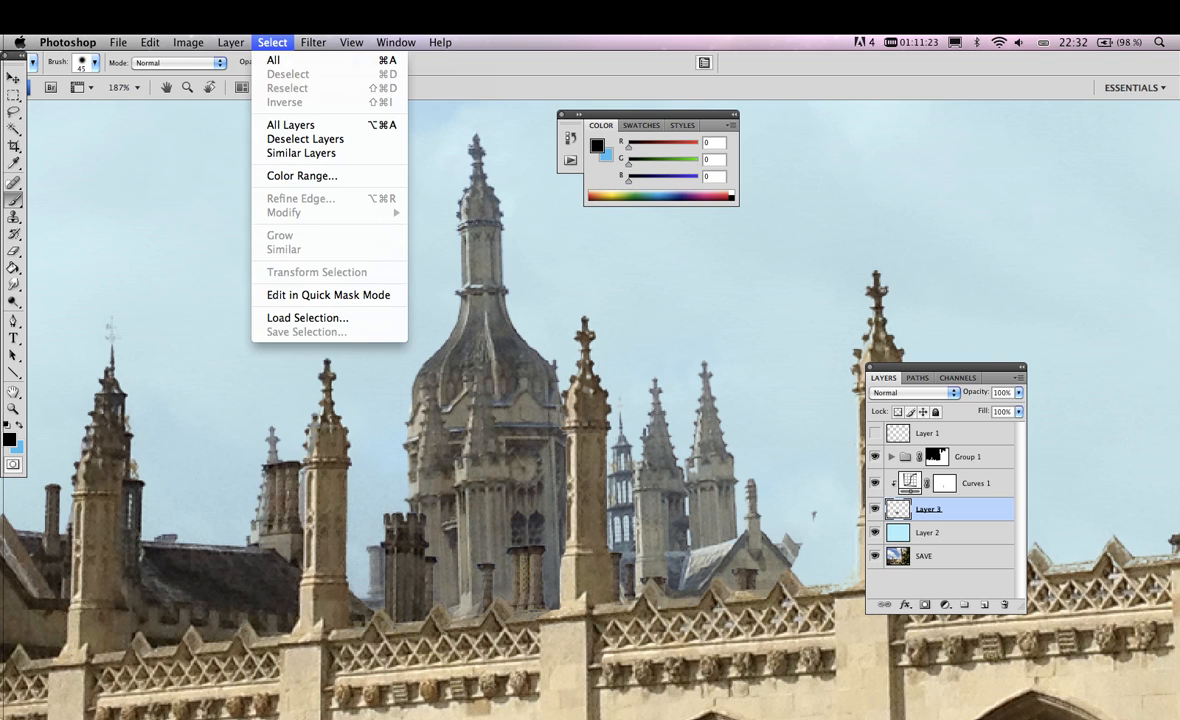
pyautogui.moveTo(300, 387)
pyautogui.moveTo(290, 263)
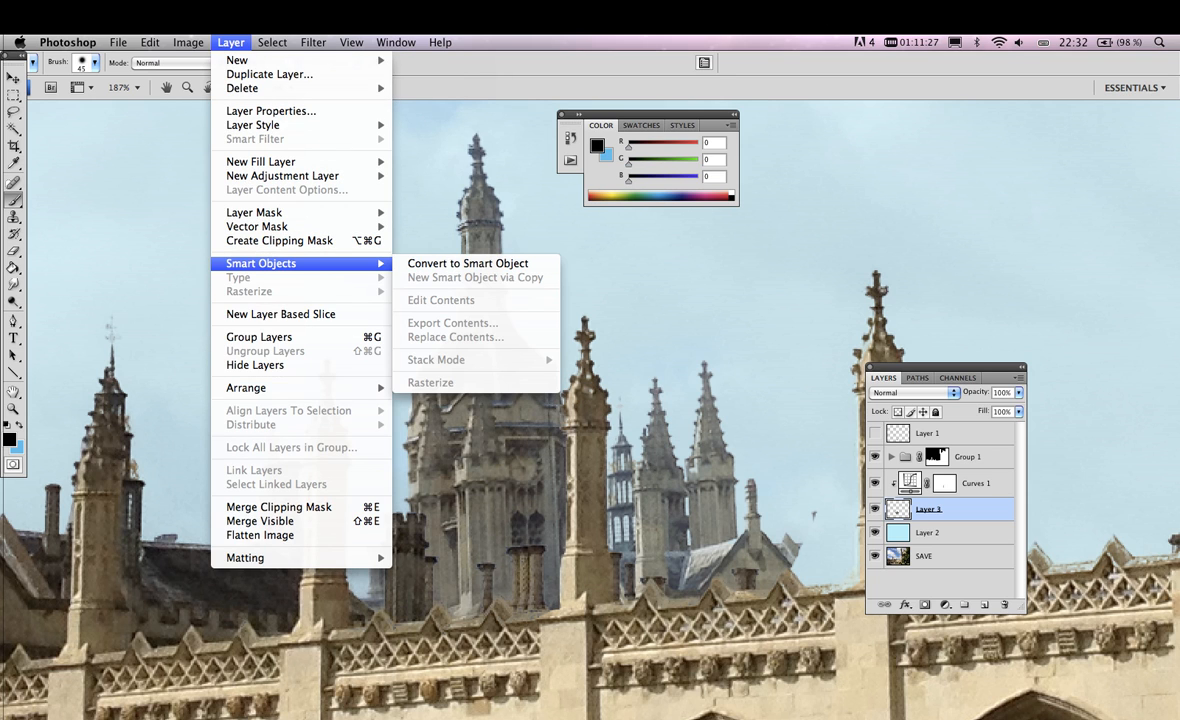
pyautogui.click(467, 263)
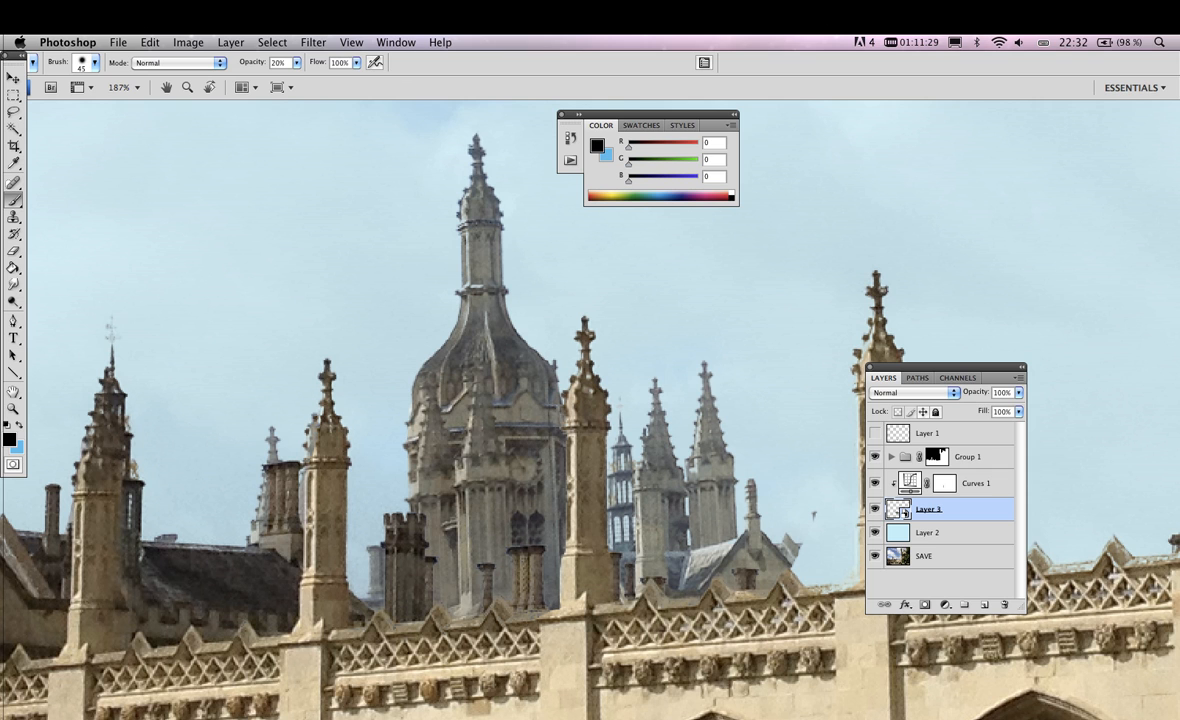
# Scale the Smart Object tower on Layer 3 down to 26%
pyautogui.press('super+t')
pyautogui.moveTo(821, 129)
pyautogui.mouseDown()
pyautogui.moveTo(869, 192)
pyautogui.moveTo(547, 458)
pyautogui.moveTo(635, 298)
pyautogui.moveTo(595, 426)
pyautogui.moveTo(659, 421)
pyautogui.moveTo(645, 412)
pyautogui.mouseUp()
pyautogui.press('Return')
pyautogui.press('super+minus')
pyautogui.press('super+minus')
pyautogui.press('super+minus')
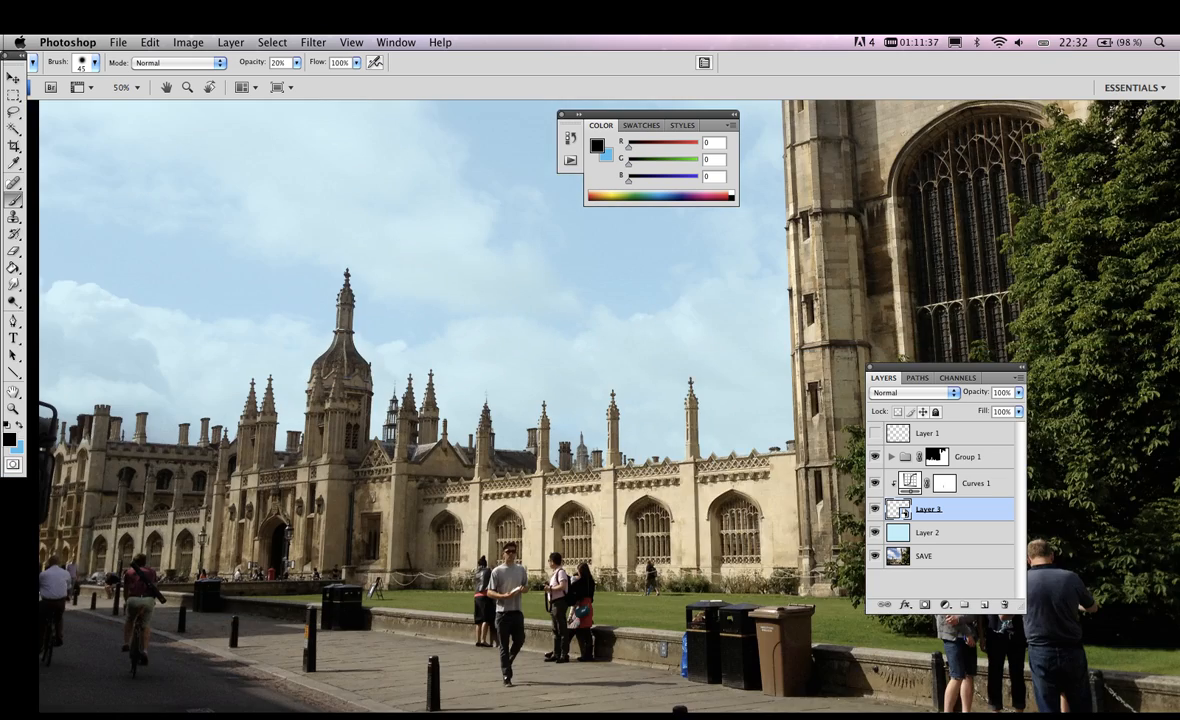
# Scale the Smart Object tower to 99.1% and shift it slightly up and to the left behind the wall
pyautogui.press('super+plus')
pyautogui.press('super+plus')
pyautogui.press('super+t')
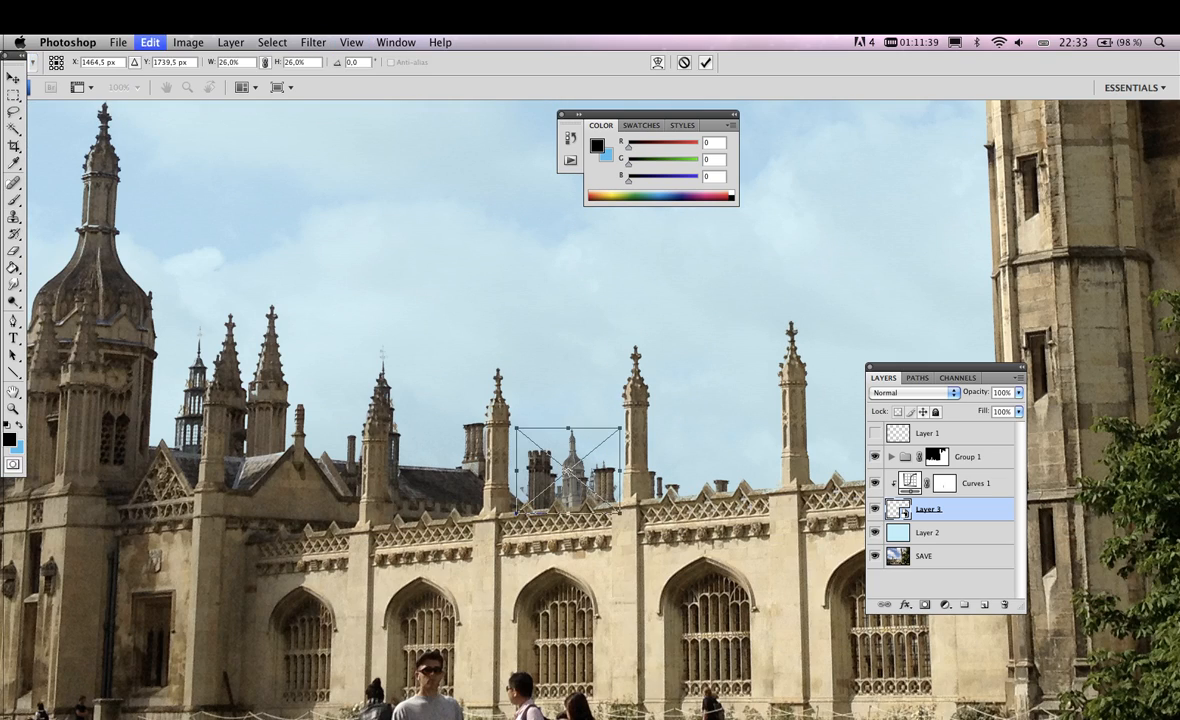
pyautogui.keyDown('alt'); pyautogui.keyDown('shift'); pyautogui.moveTo(622, 426); pyautogui.dragTo(764, 310); pyautogui.keyUp('shift'); pyautogui.keyUp('alt')
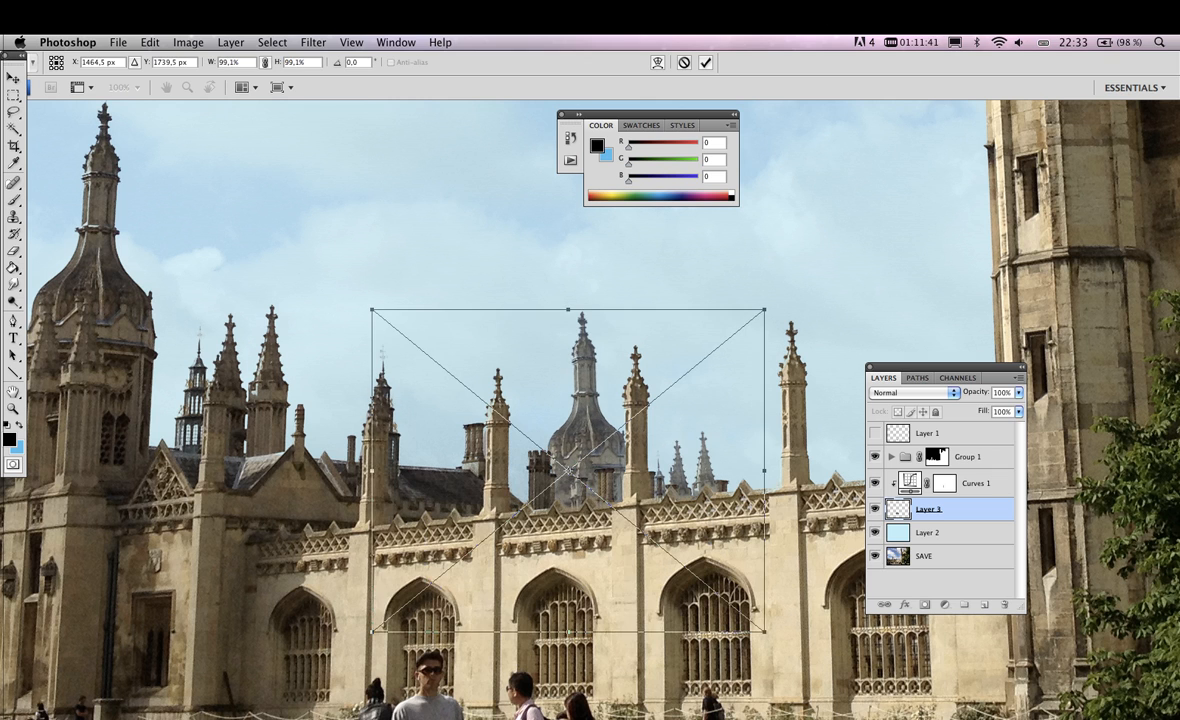
pyautogui.press('Return')
pyautogui.keyDown('super'); pyautogui.moveTo(600, 430); pyautogui.dragTo(575, 384); pyautogui.keyUp('super')
# Move the Color panel clear of the tower and examine the rescaled tower's sharpness up close
pyautogui.moveTo(424, 267)
pyautogui.keyDown('super'); pyautogui.mouseDown()
pyautogui.moveTo(582, 490)
pyautogui.moveTo(676, 536)
pyautogui.mouseUp(); pyautogui.keyUp('super')
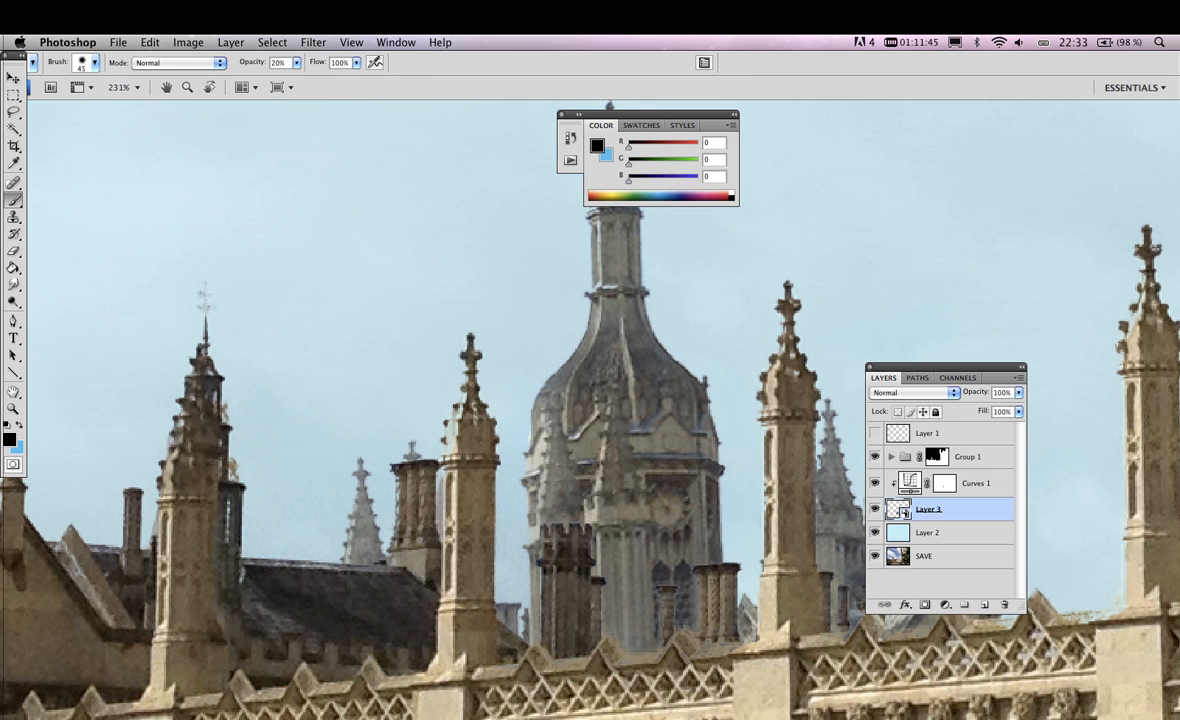
pyautogui.moveTo(650, 114); pyautogui.dragTo(989, 180)
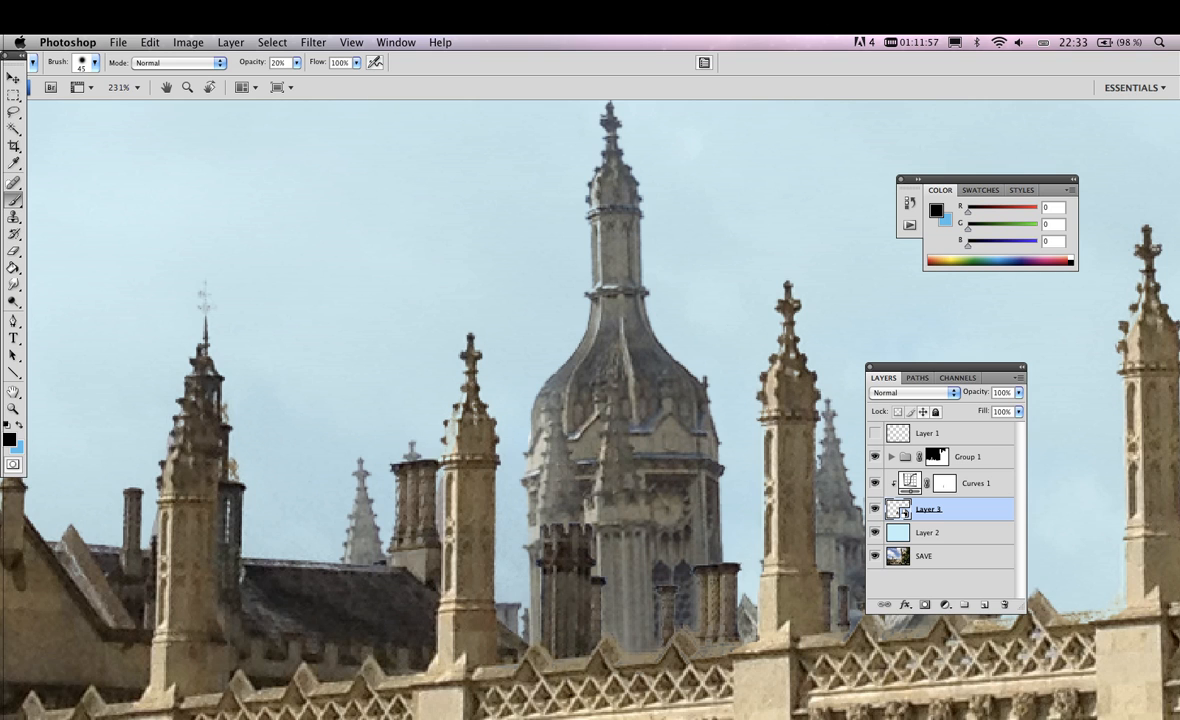
pyautogui.hscroll(4, 600, 410)
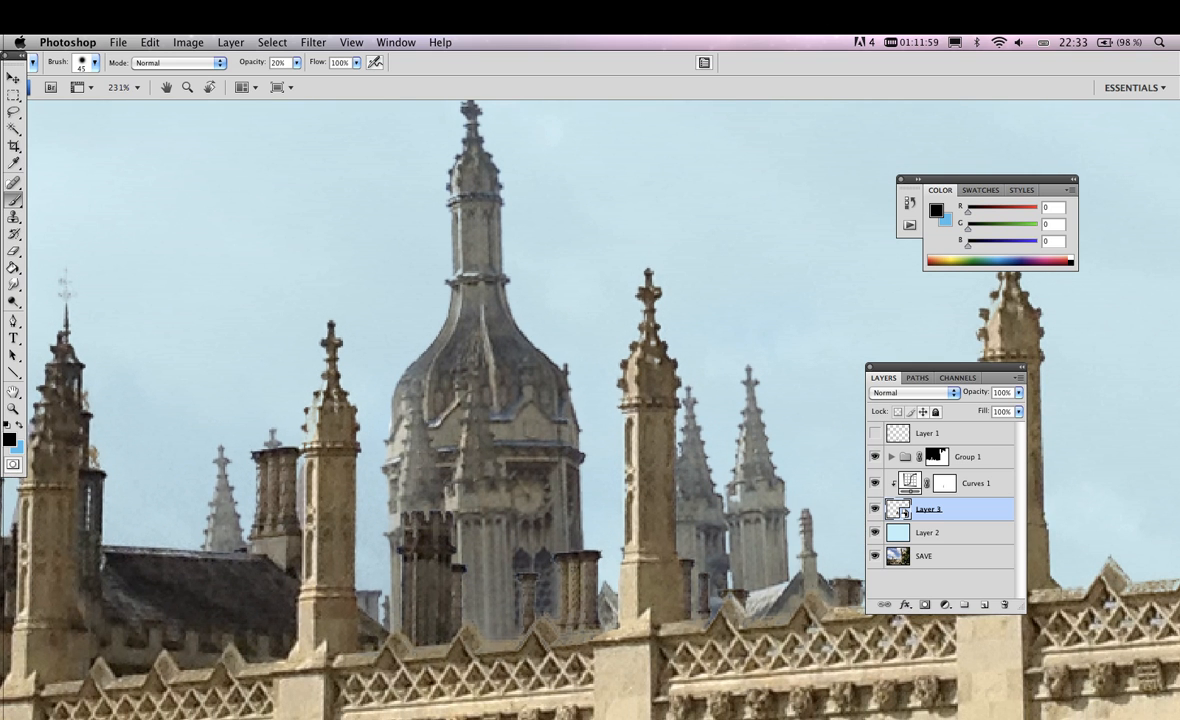
pyautogui.hscroll(-2, 600, 410)
pyautogui.press('super+minus')
pyautogui.press('super+minus')
pyautogui.press('super+minus')
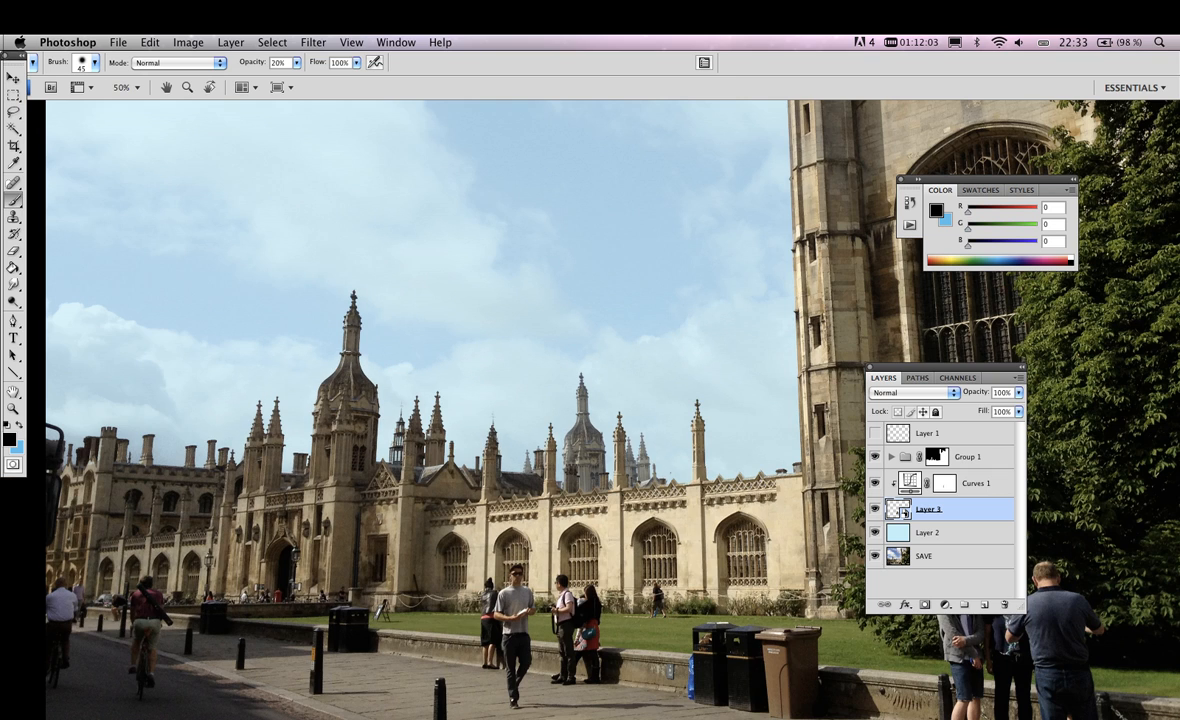
# Rotate the Smart Object tower by 0.3° and review its stored transform values
pyautogui.press('super+t')
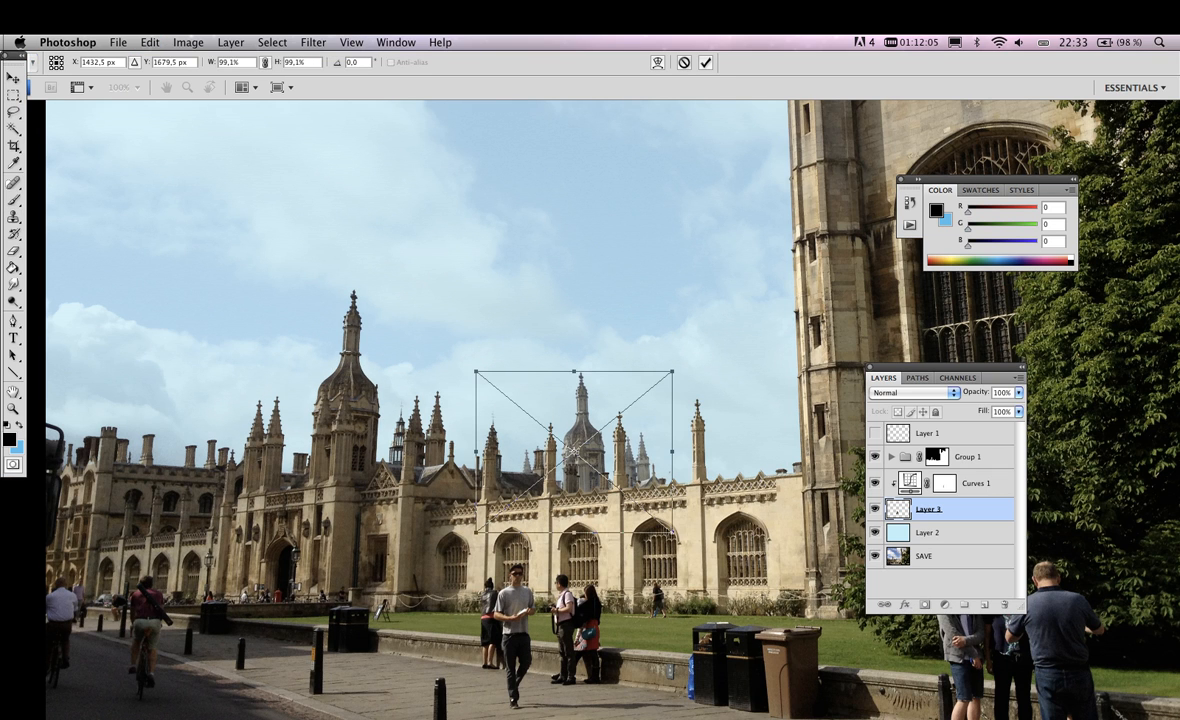
pyautogui.moveTo(686, 362); pyautogui.dragTo(685, 360)
pyautogui.press('Return')
pyautogui.press('super+t')
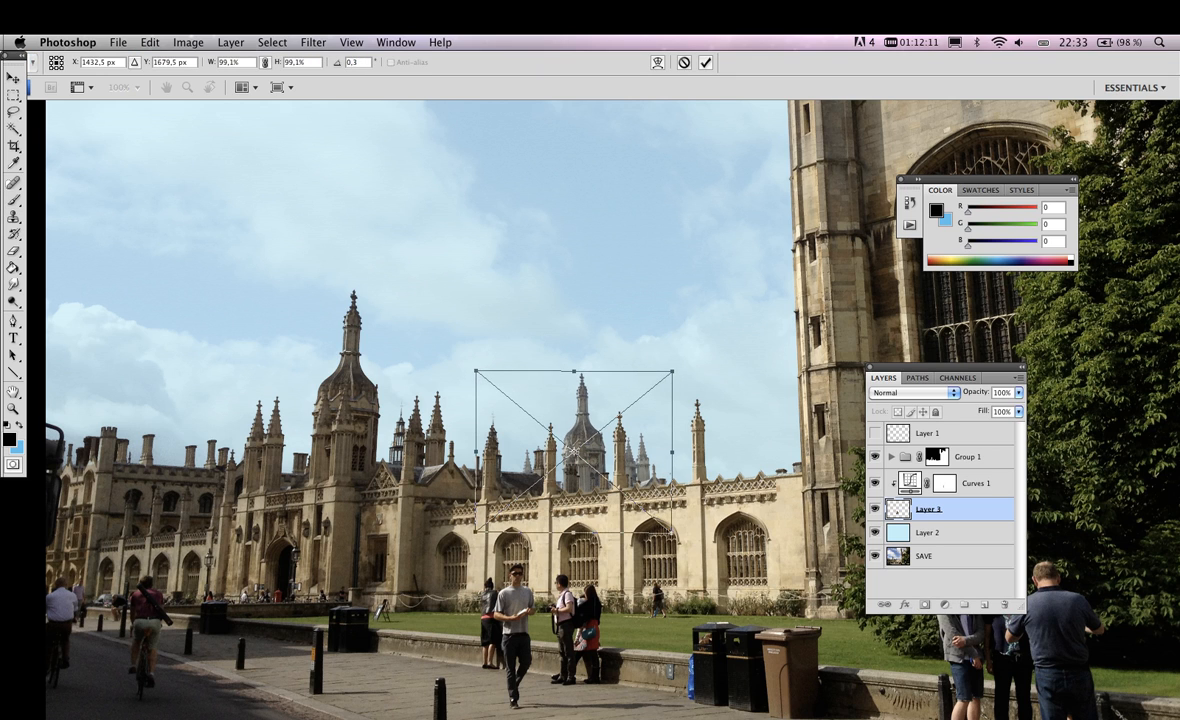
pyautogui.press('Return')
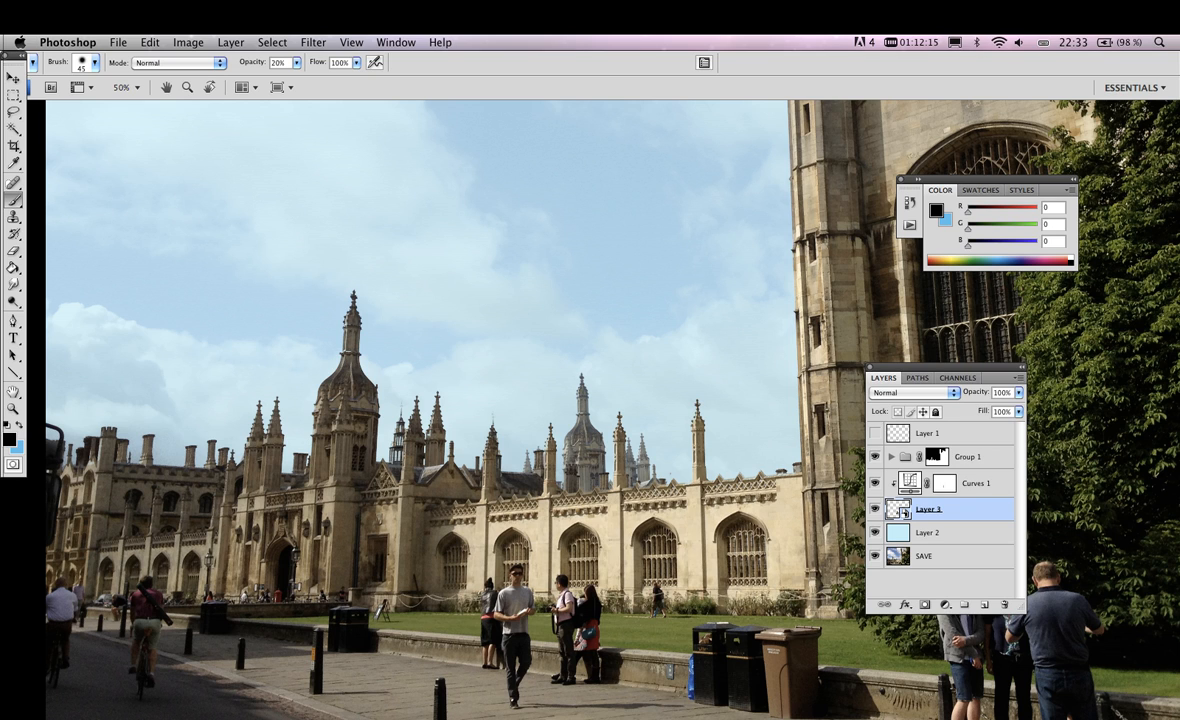
# Duplicate the SAVE layer and move the copy above Group 1
pyautogui.click(934, 556)
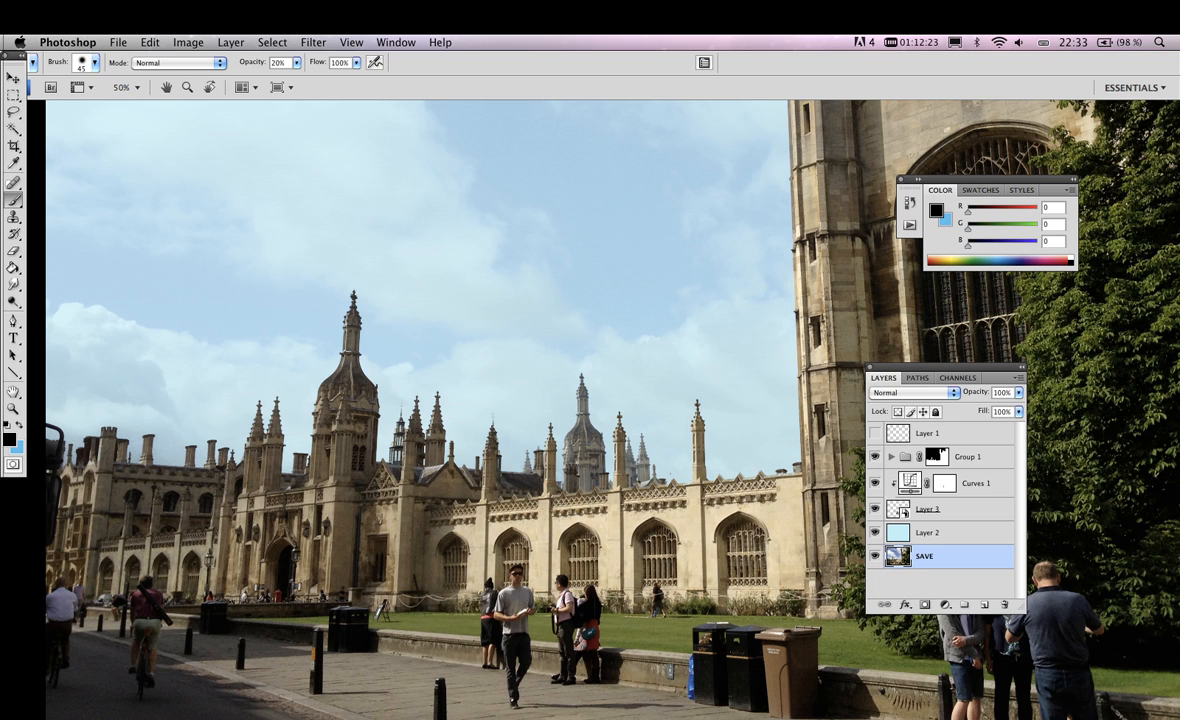
pyautogui.press('super+j')
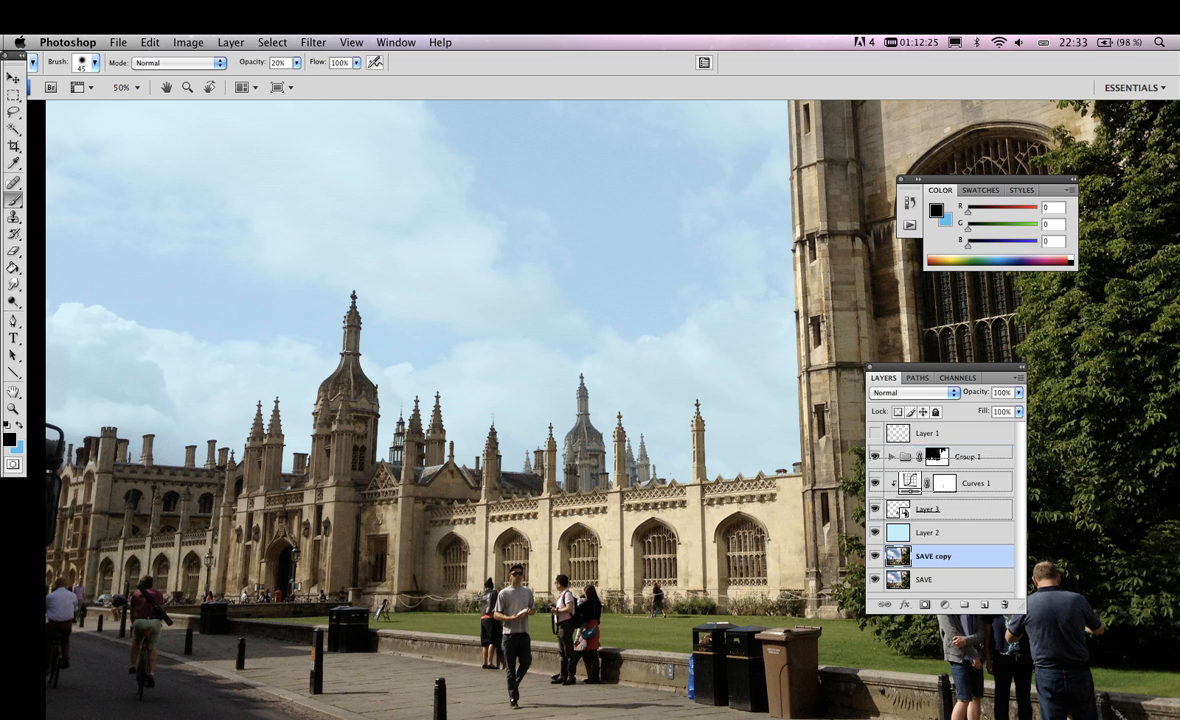
pyautogui.moveTo(942, 556); pyautogui.dragTo(942, 449)
# Add a layer mask to SAVE copy from Group 1's mask selection and delete Group 1
pyautogui.keyDown('super'); pyautogui.click(937, 480); pyautogui.keyUp('super')
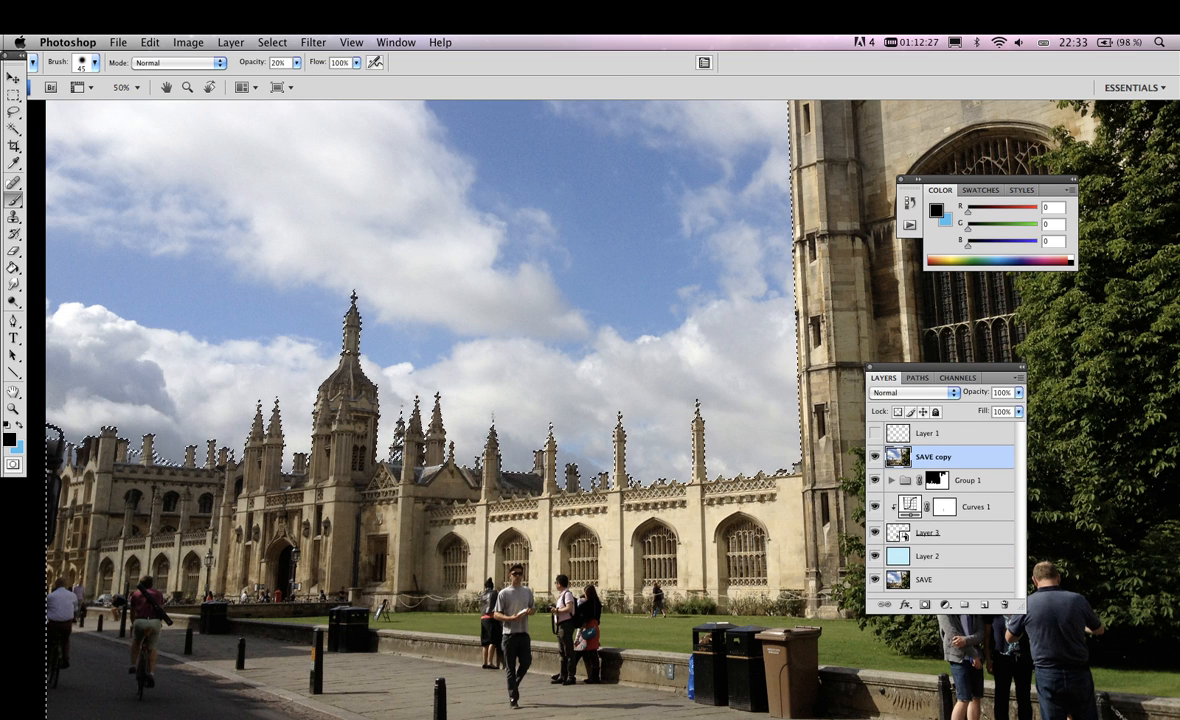
pyautogui.click(925, 604)
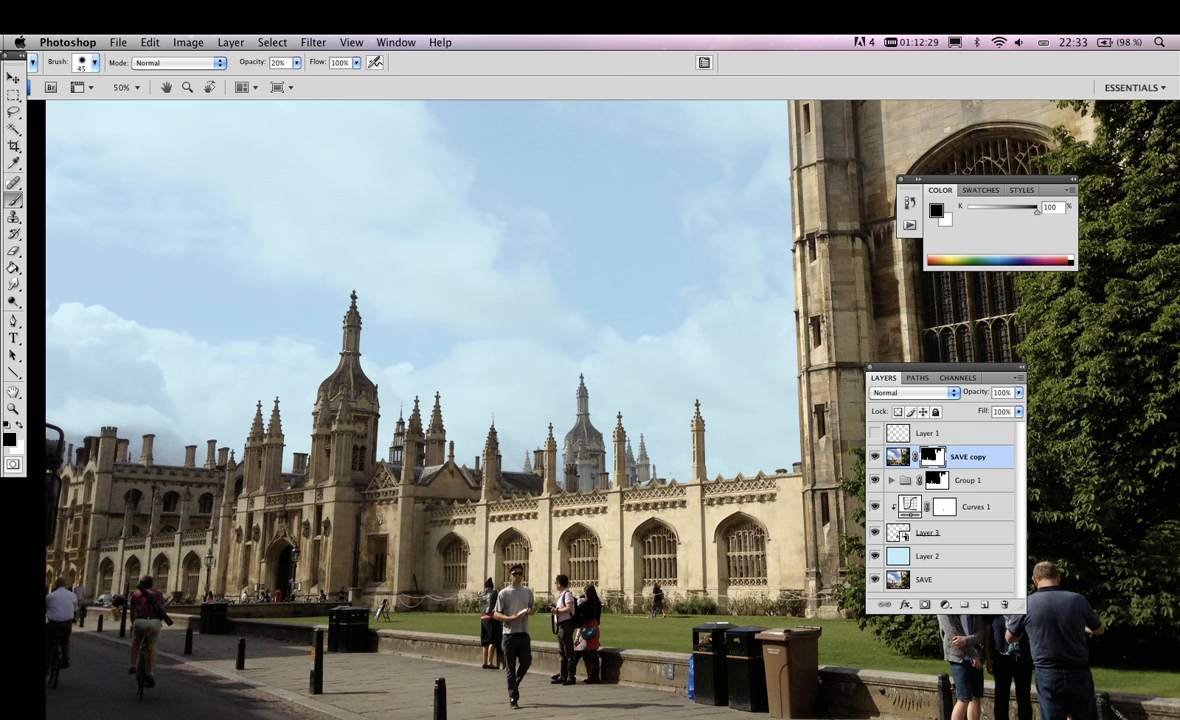
pyautogui.click(891, 480)
pyautogui.click(891, 480)
pyautogui.click(875, 480)
pyautogui.moveTo(968, 480); pyautogui.dragTo(1004, 604)
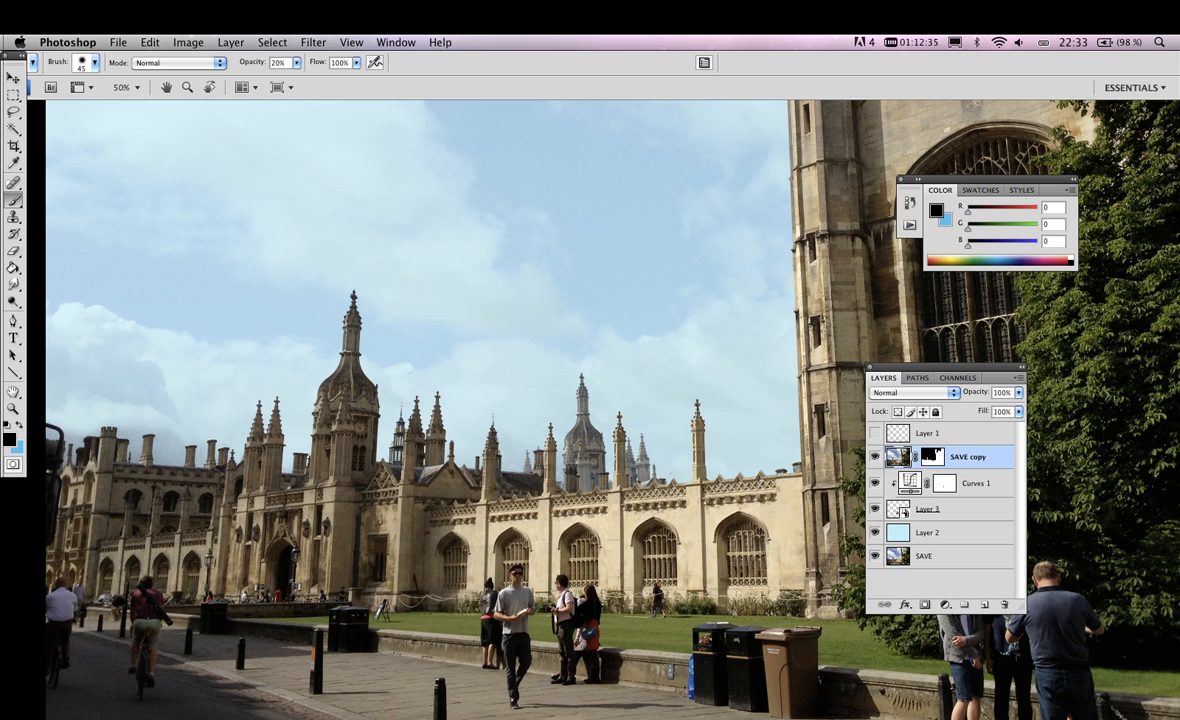
# Check the mask on the SAVE copy layer and select the Curves 1 adjustment layer
pyautogui.keyDown('shift'); pyautogui.click(932, 457); pyautogui.keyUp('shift')
pyautogui.keyDown('shift'); pyautogui.click(932, 457); pyautogui.keyUp('shift')
pyautogui.click(978, 484)
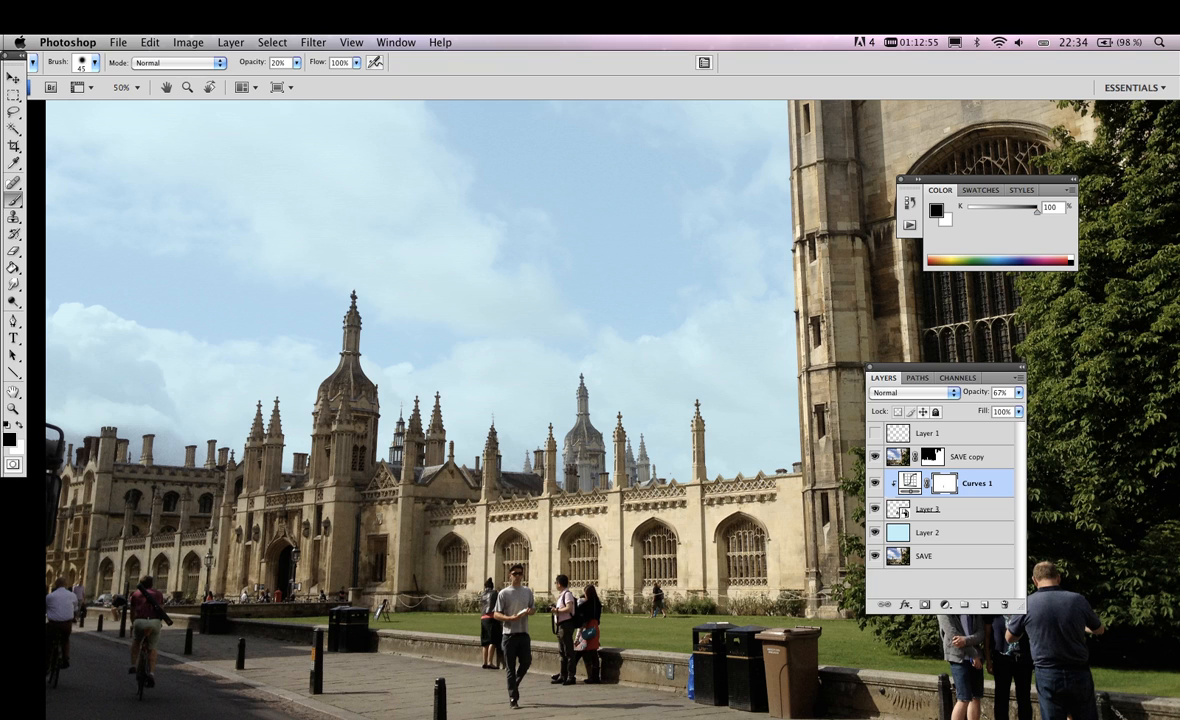
# Apply the basic Blur filter to the Layer 3 tower as a smart filter
pyautogui.click(944, 605)
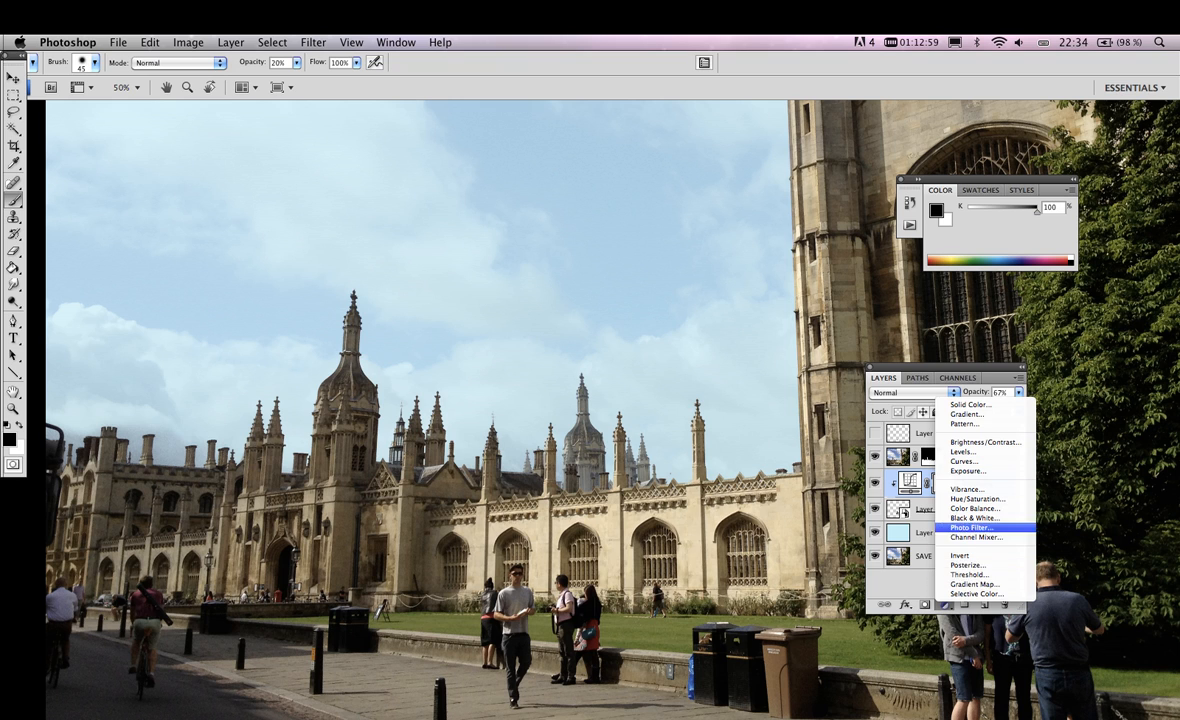
pyautogui.click(922, 510)
pyautogui.click(922, 510)
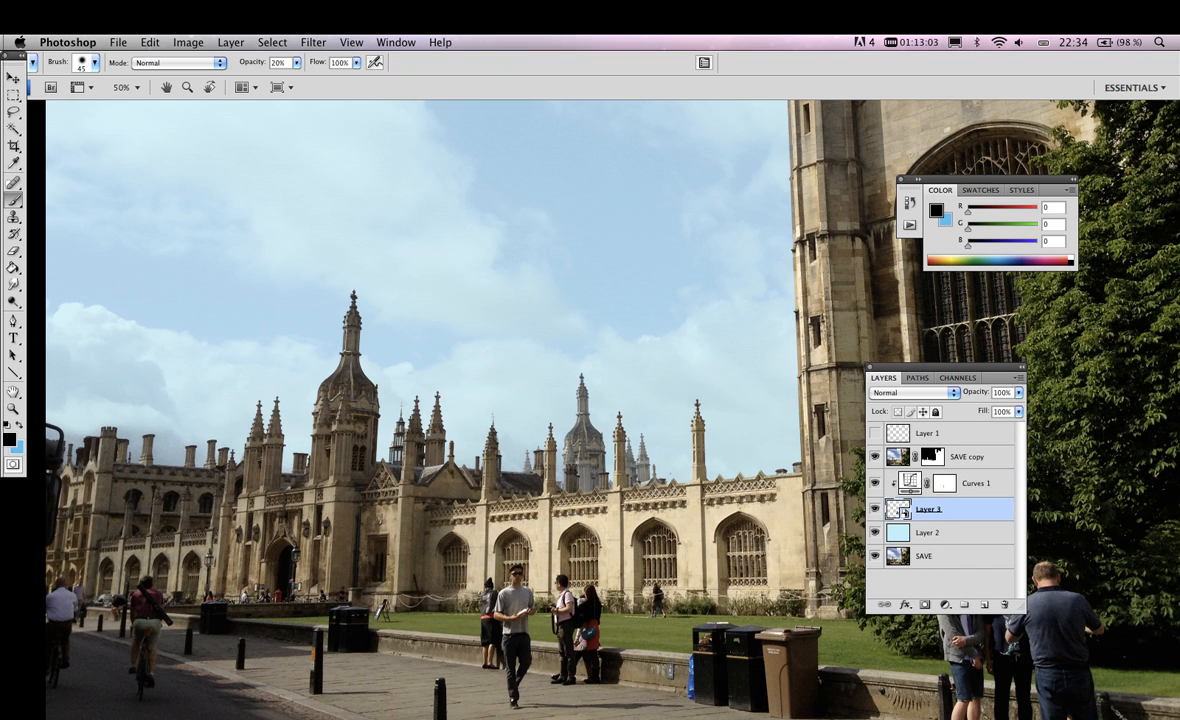
pyautogui.click(313, 42)
pyautogui.moveTo(319, 171)
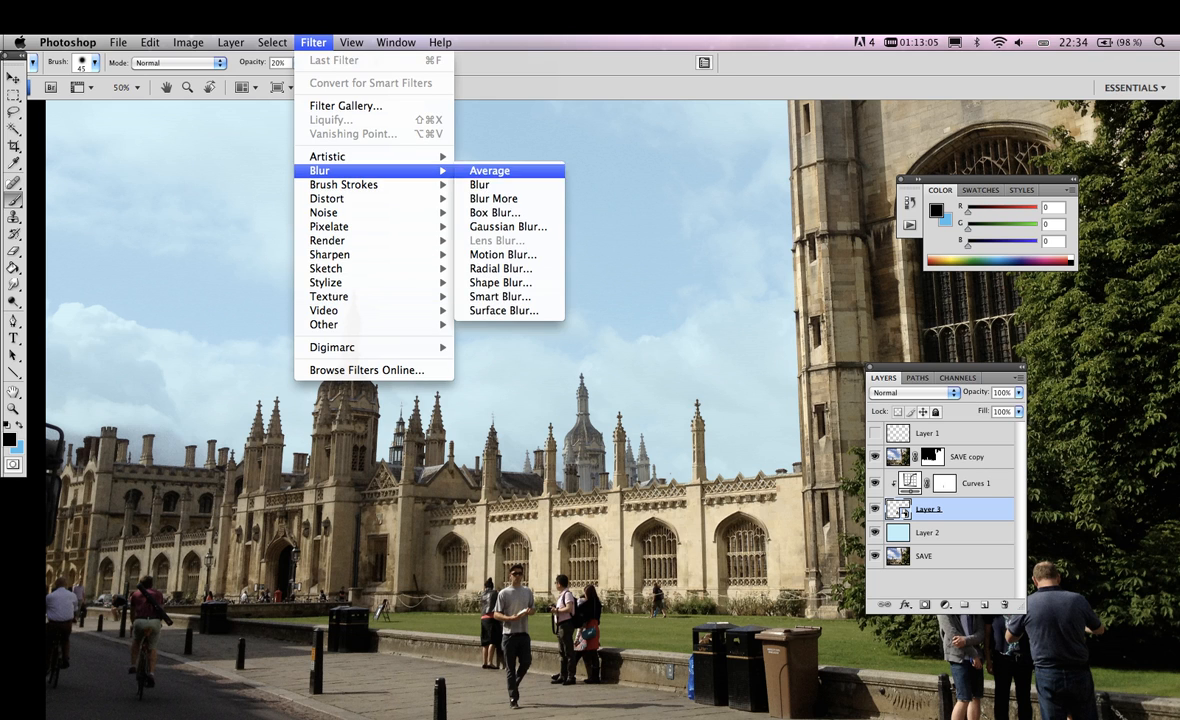
pyautogui.click(485, 184)
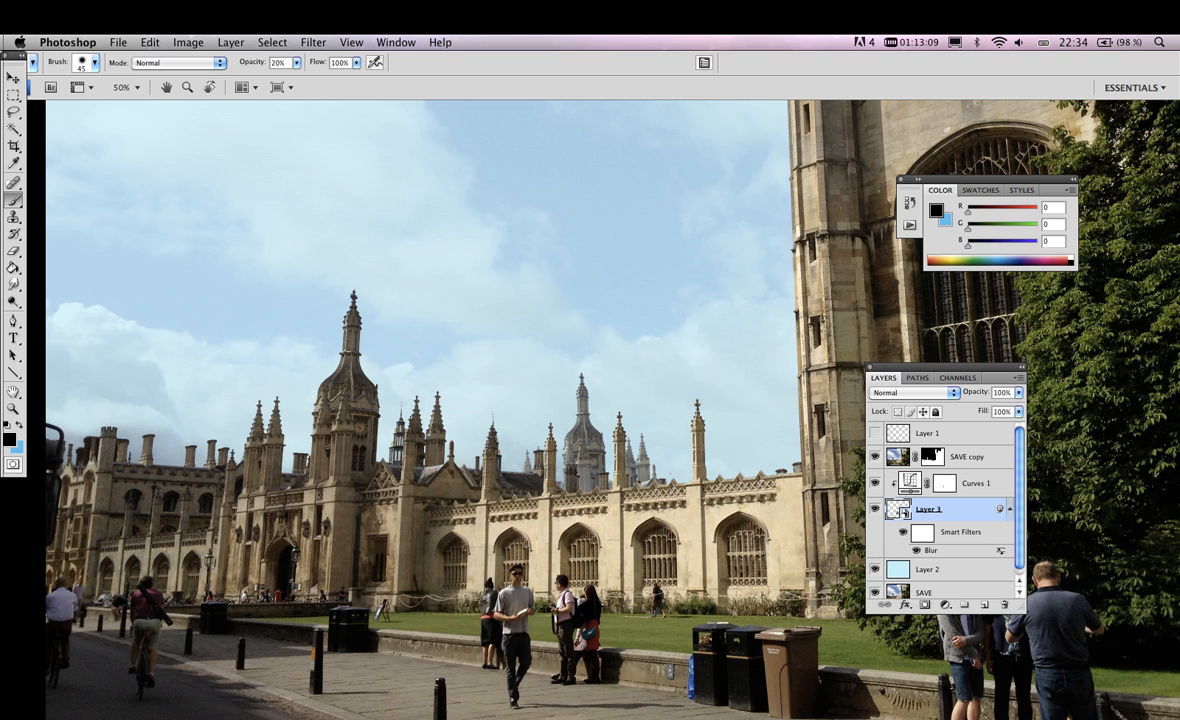
# Review the Blur smart filter's mask and blending options, and delete the Blur filter from Layer 3
pyautogui.click(922, 533)
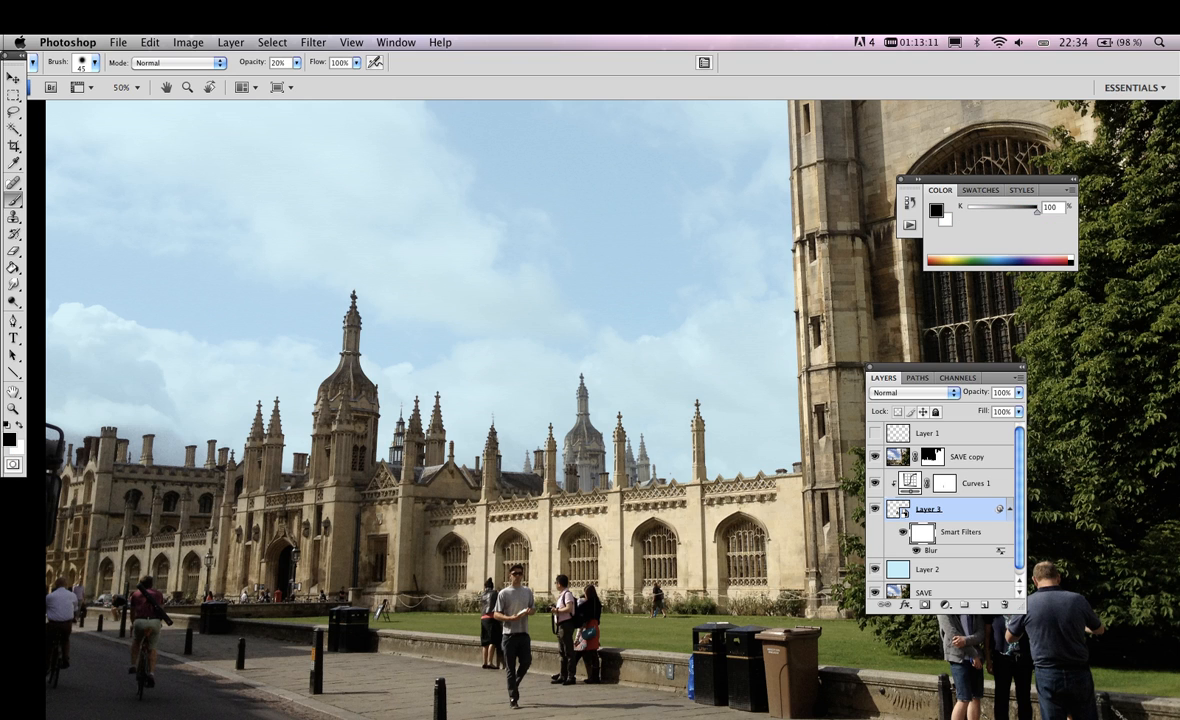
pyautogui.doubleClick(1001, 551)
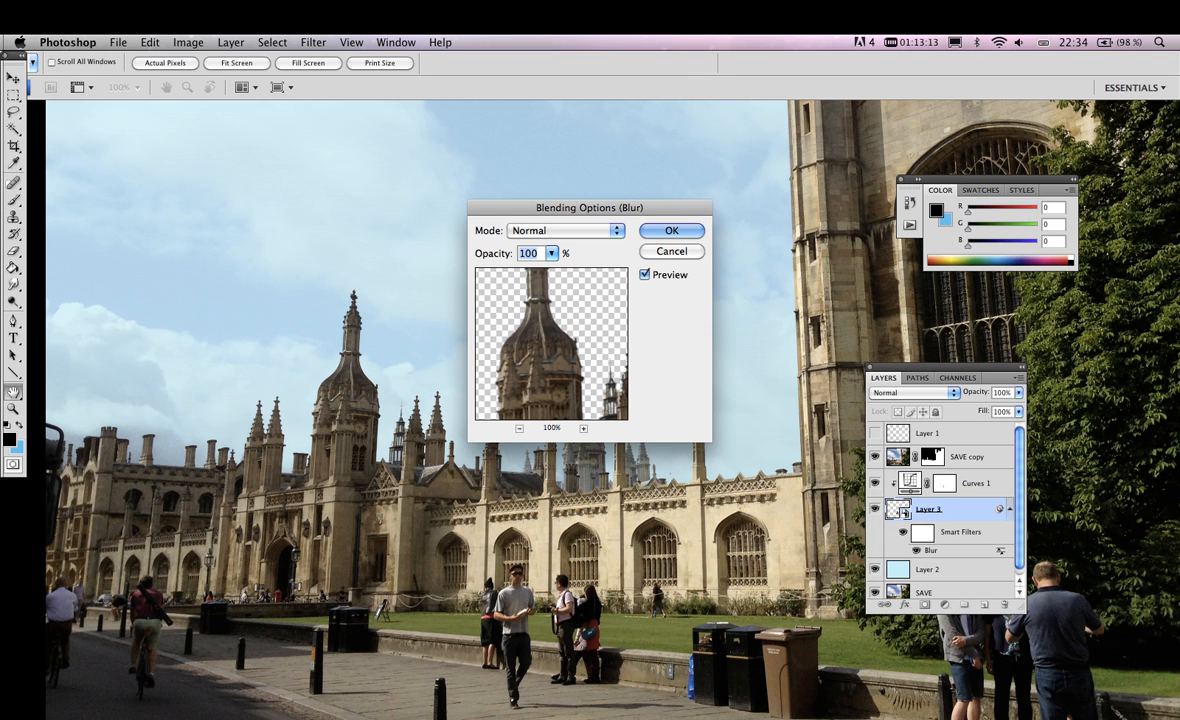
pyautogui.press('Return')
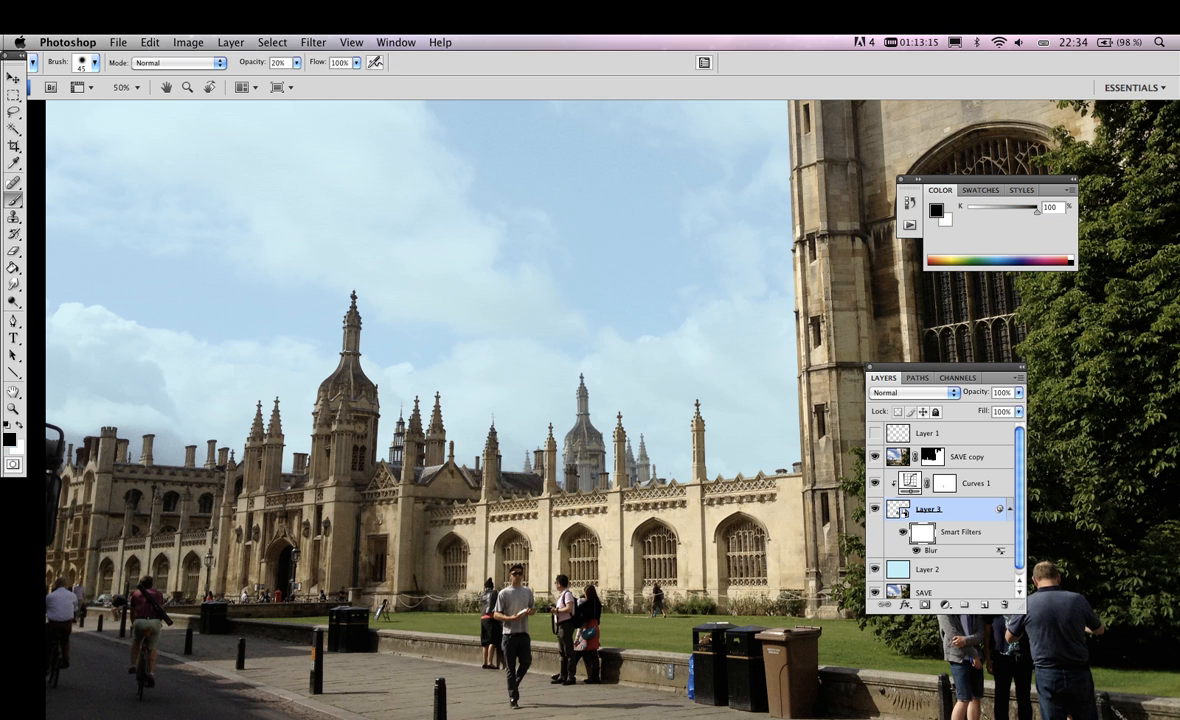
pyautogui.doubleClick(922, 533)
pyautogui.press('Return')
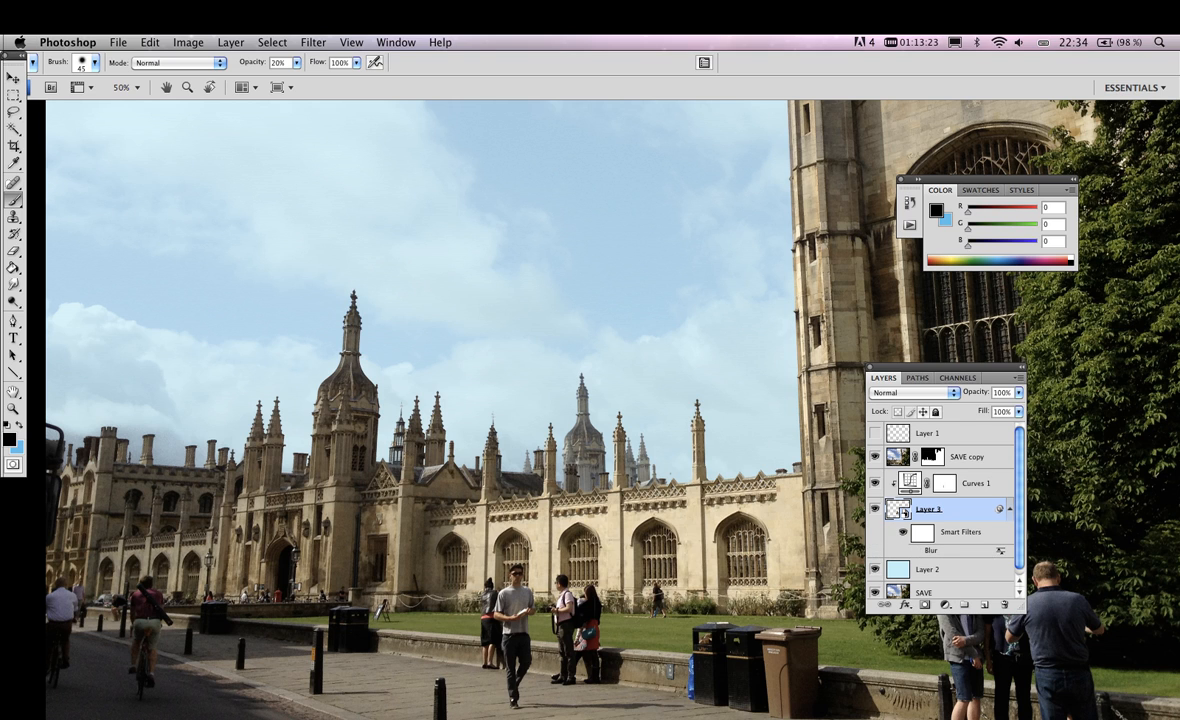
pyautogui.moveTo(931, 550); pyautogui.dragTo(1005, 604)
# Apply a Gaussian Blur smart filter with a 6.0 pixel radius to the Layer 3 tower
pyautogui.click(351, 43)
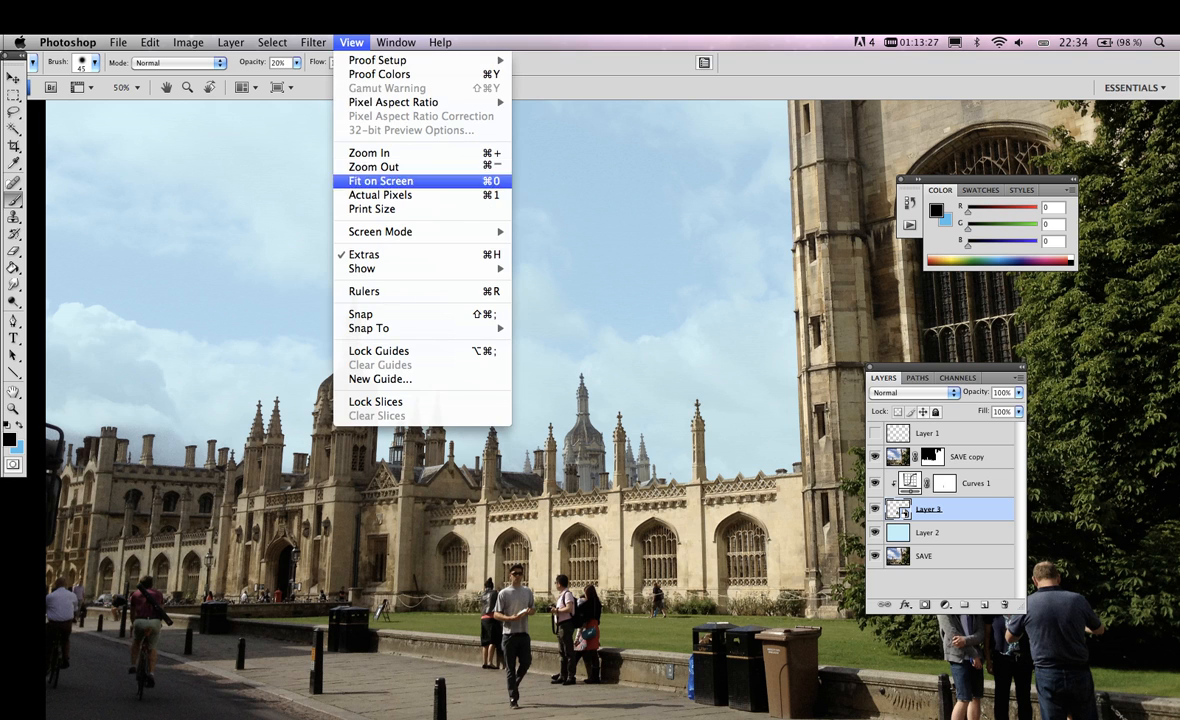
pyautogui.moveTo(314, 43)
pyautogui.moveTo(340, 171)
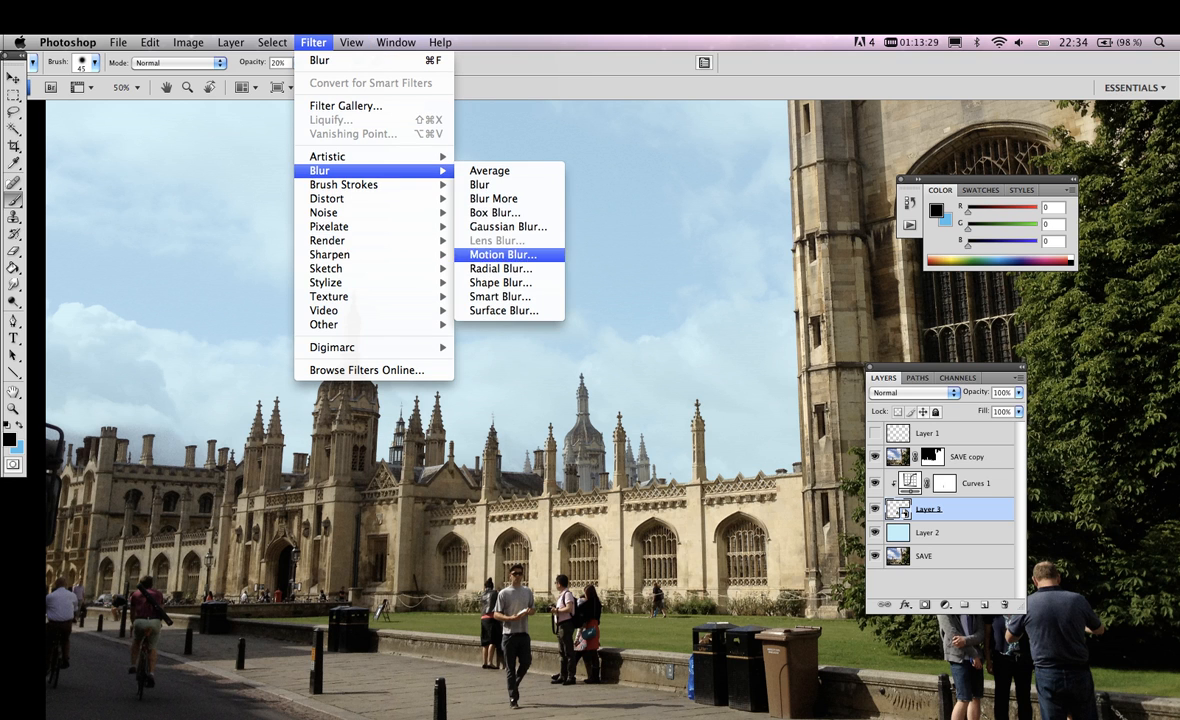
pyautogui.click(508, 226)
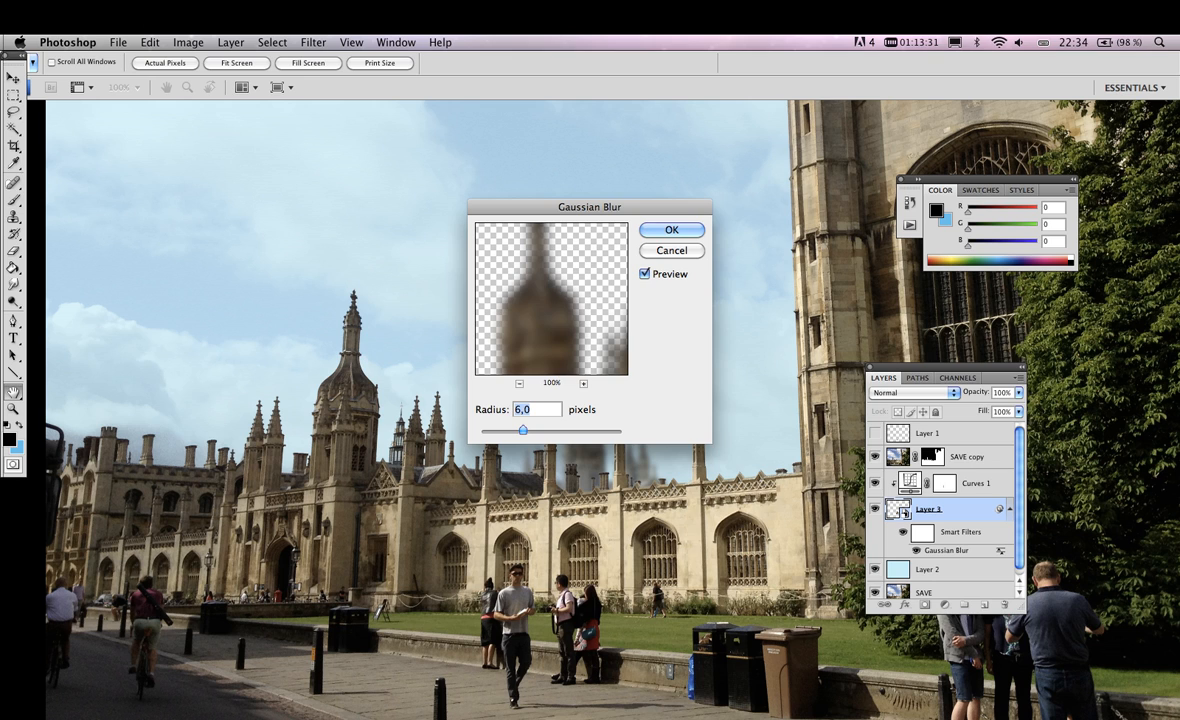
pyautogui.press('Return')
pyautogui.press('b')
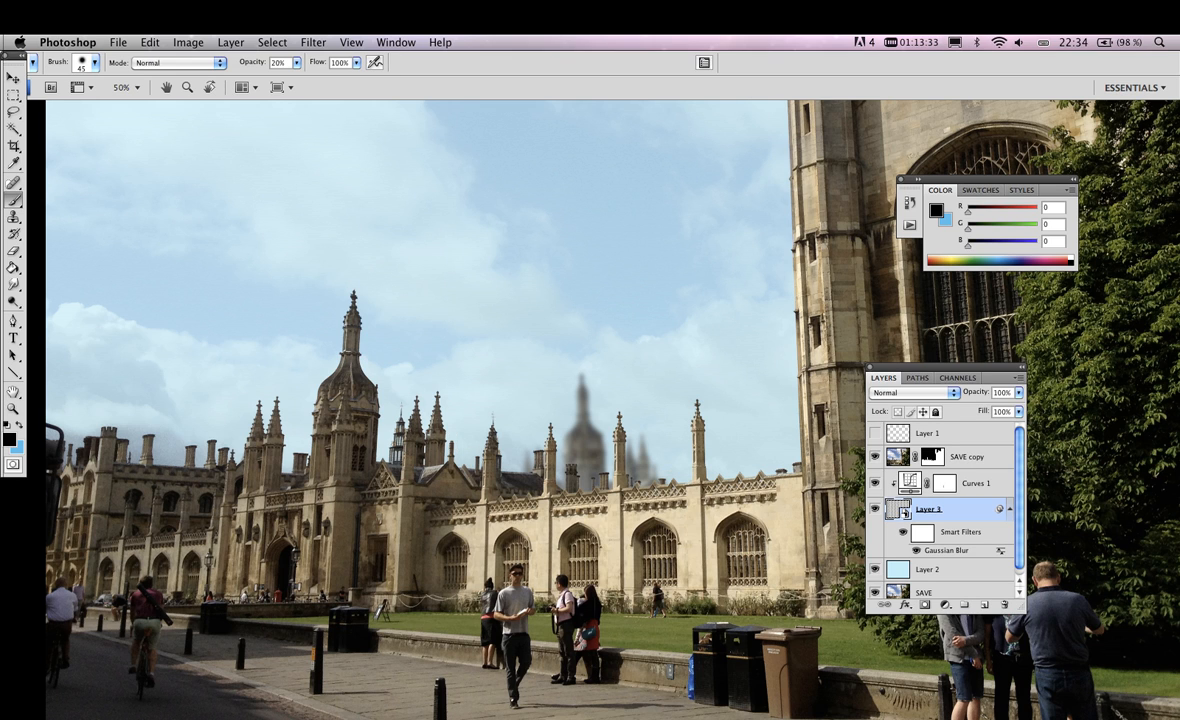
# Compare Layer 3 with and without the Gaussian Blur and examine the smart filter's blending mode and opacity options
pyautogui.click(916, 551)
pyautogui.click(916, 551)
pyautogui.doubleClick(1000, 551)
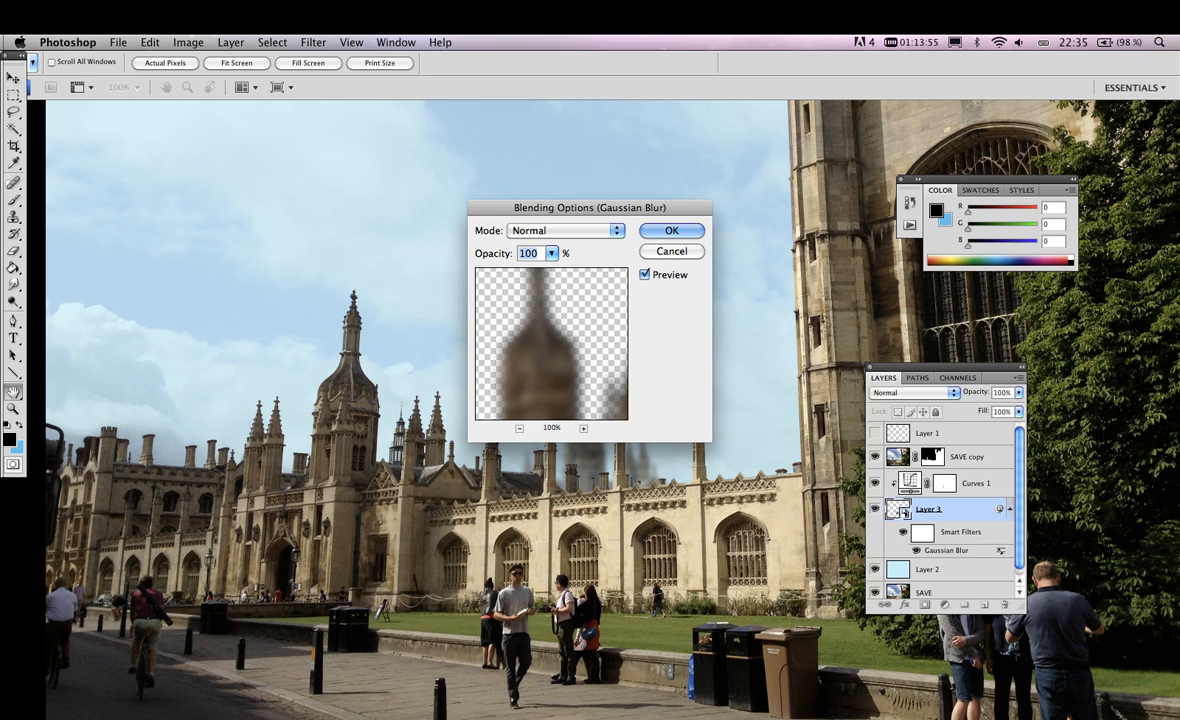
pyautogui.moveTo(550, 360); pyautogui.dragTo(584, 290)
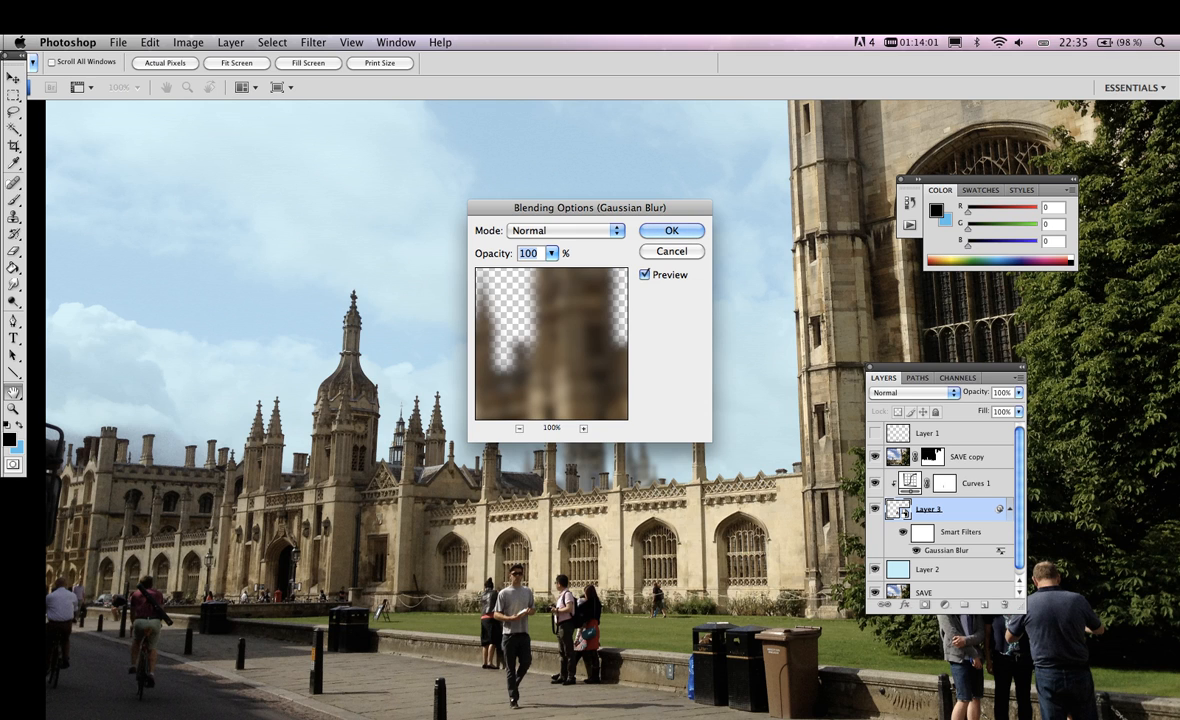
pyautogui.click(551, 253)
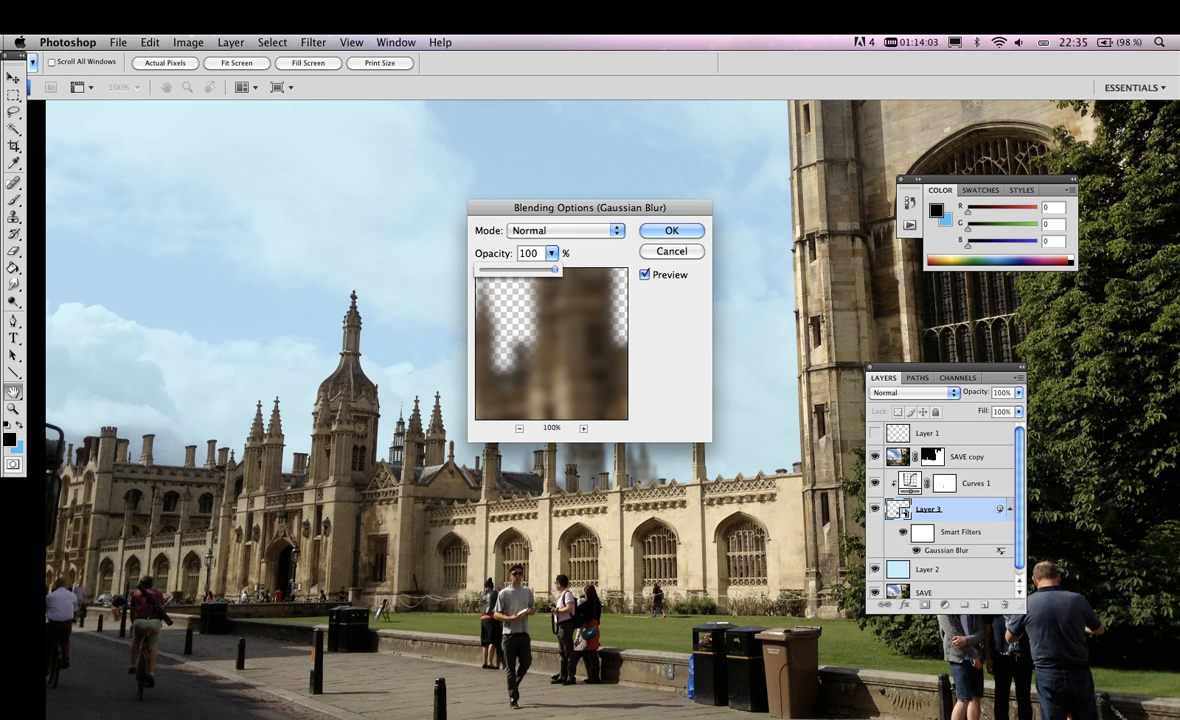
pyautogui.moveTo(555, 269)
pyautogui.mouseDown()
pyautogui.moveTo(481, 269)
pyautogui.moveTo(557, 269)
pyautogui.mouseUp()
pyautogui.press('Return')
pyautogui.press('b')
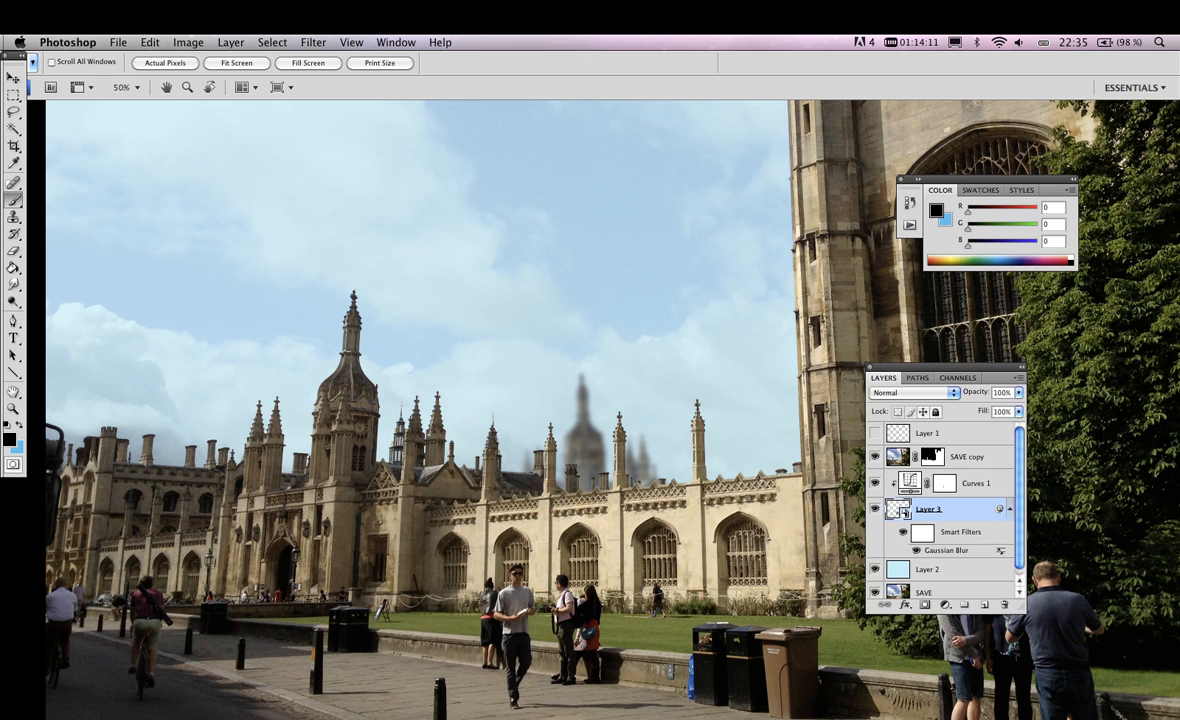
# Toggle the Gaussian Blur's visibility once more and delete the smart filter from Layer 3
pyautogui.click(916, 551)
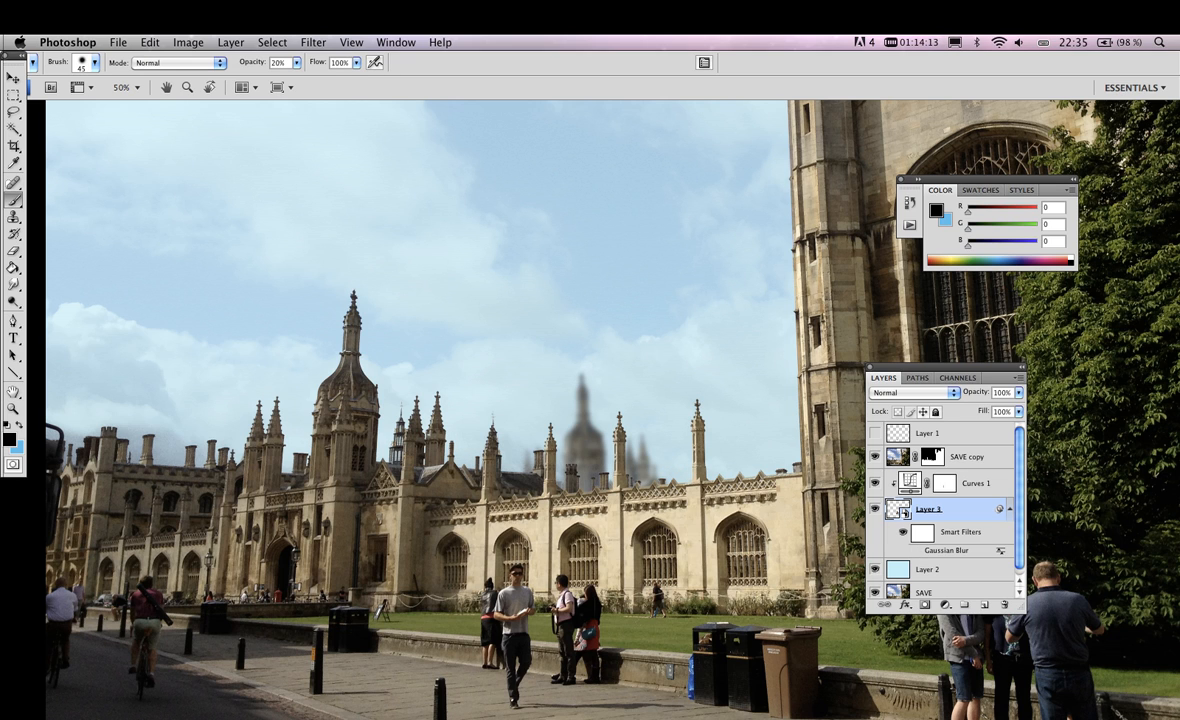
pyautogui.click(916, 551)
pyautogui.moveTo(946, 551); pyautogui.dragTo(1005, 604)
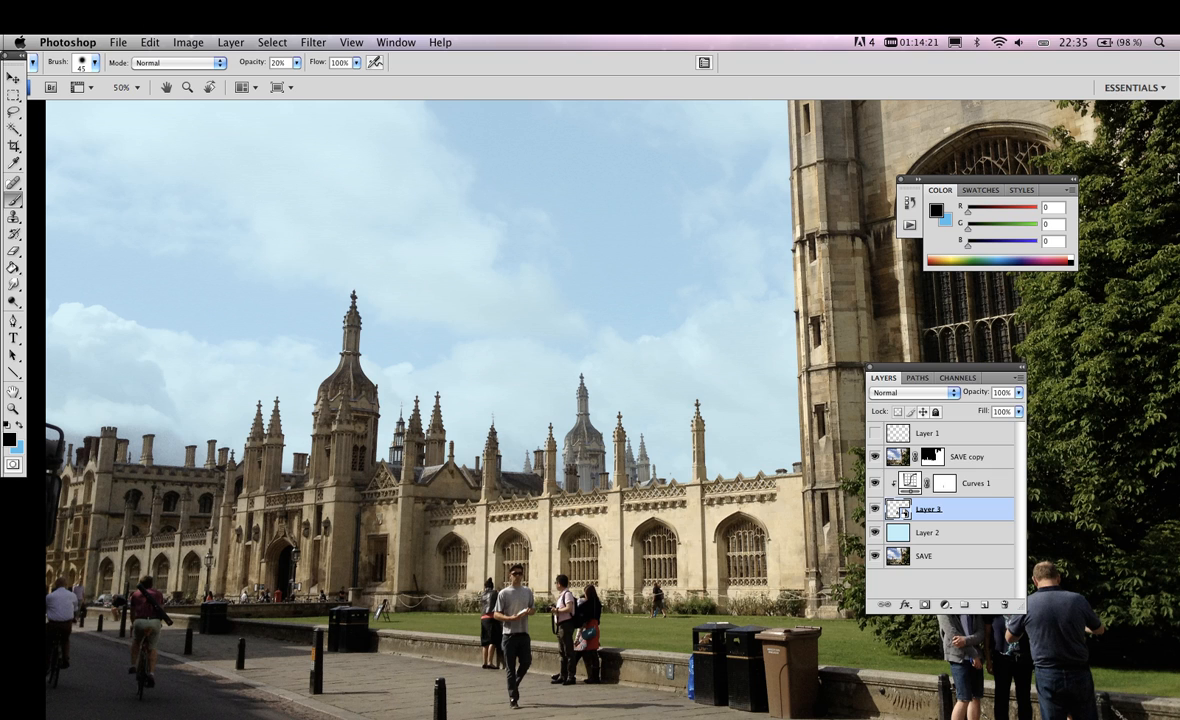
# Try to paint on the Smart Object without rasterizing it, and paint black over the tower on a layer mask added to Layer 3
pyautogui.click(584, 440)
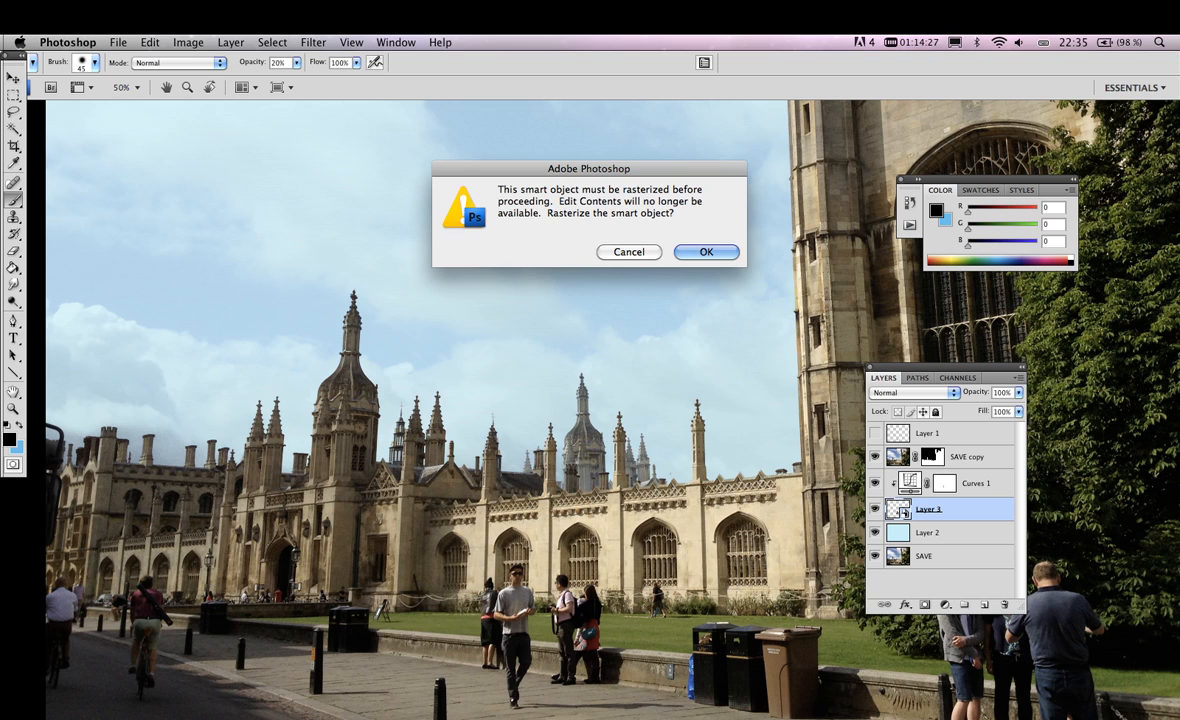
pyautogui.press('Escape')
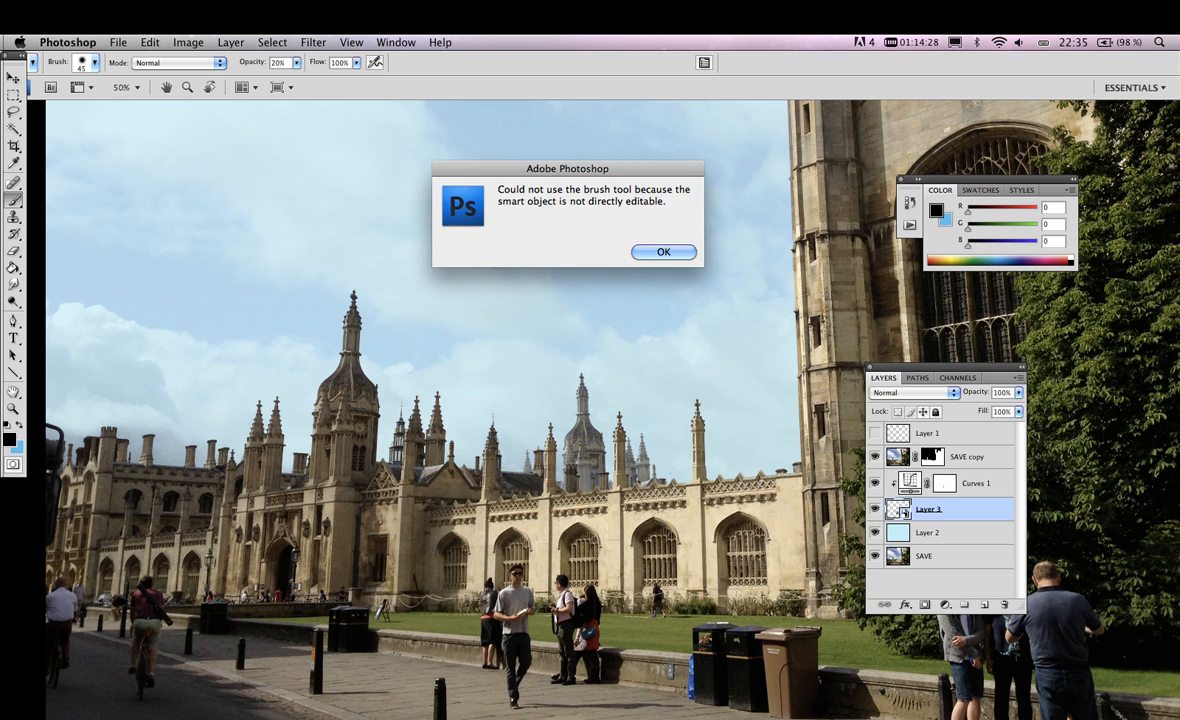
pyautogui.press('Return')
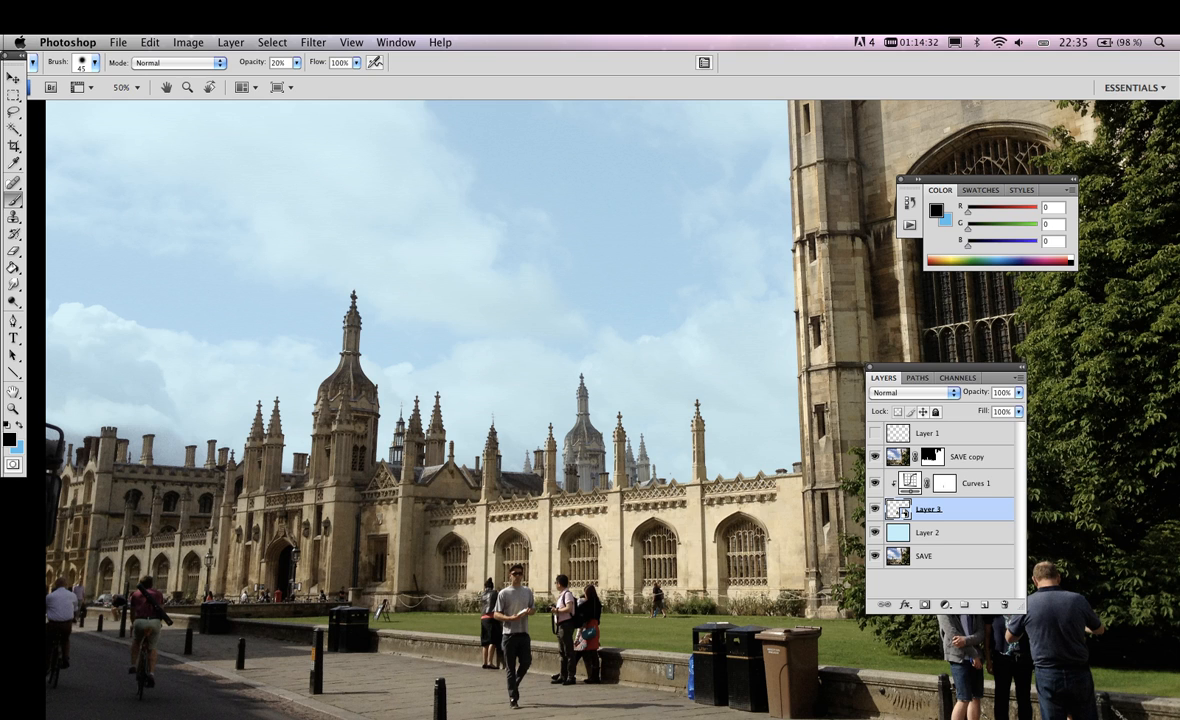
pyautogui.click(925, 604)
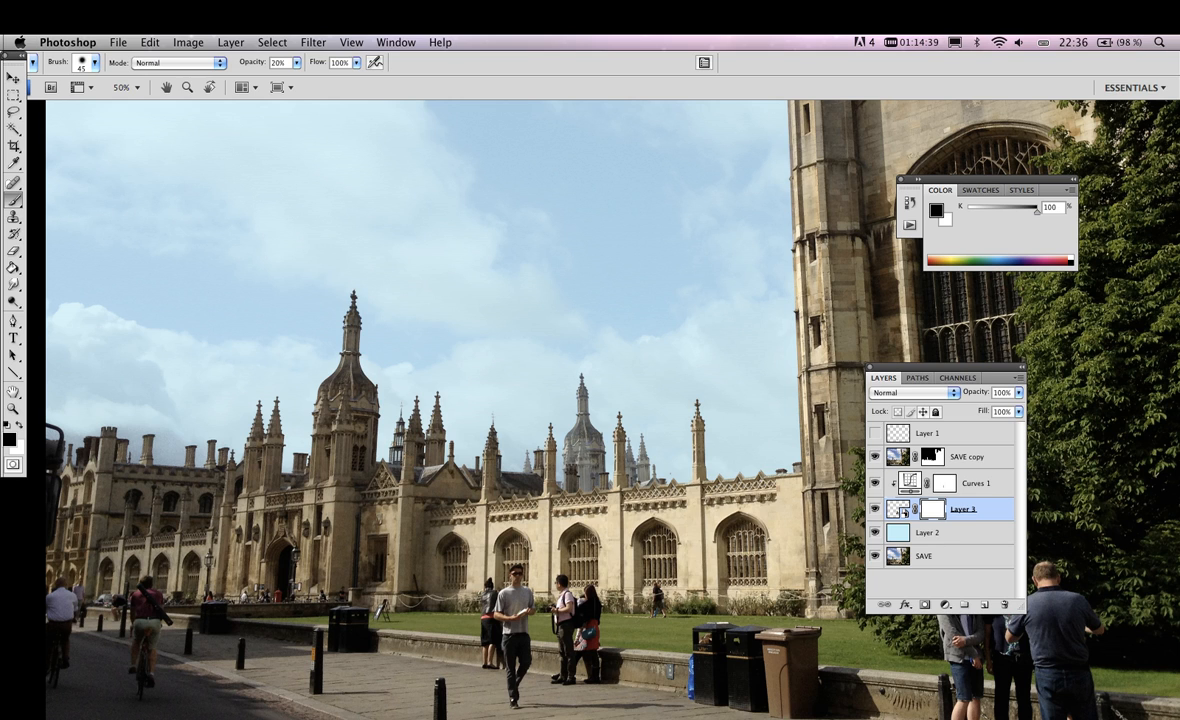
pyautogui.moveTo(579, 447); pyautogui.dragTo(590, 470)
# Step back through the mask painting and mask creation on Layer 3, and delete the restored Gaussian Blur smart filter
pyautogui.press('super+alt+z')
pyautogui.press('super+alt+z')
pyautogui.press('super+alt+z')
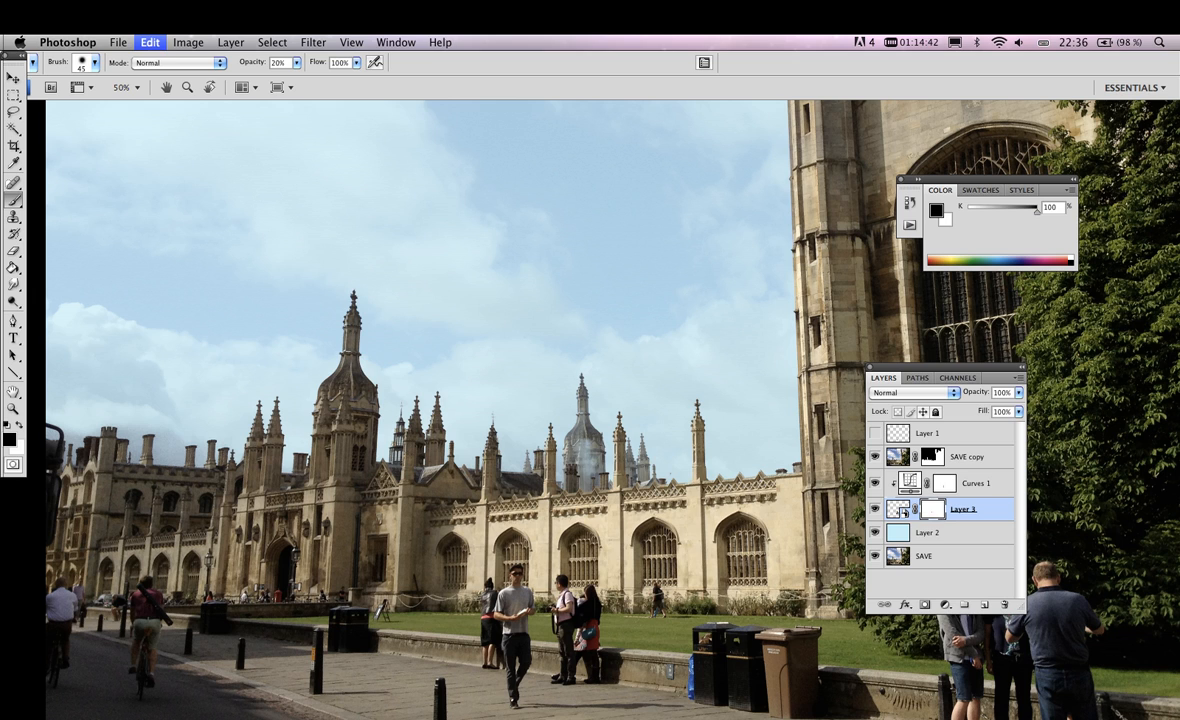
pyautogui.press('super+shift+z')
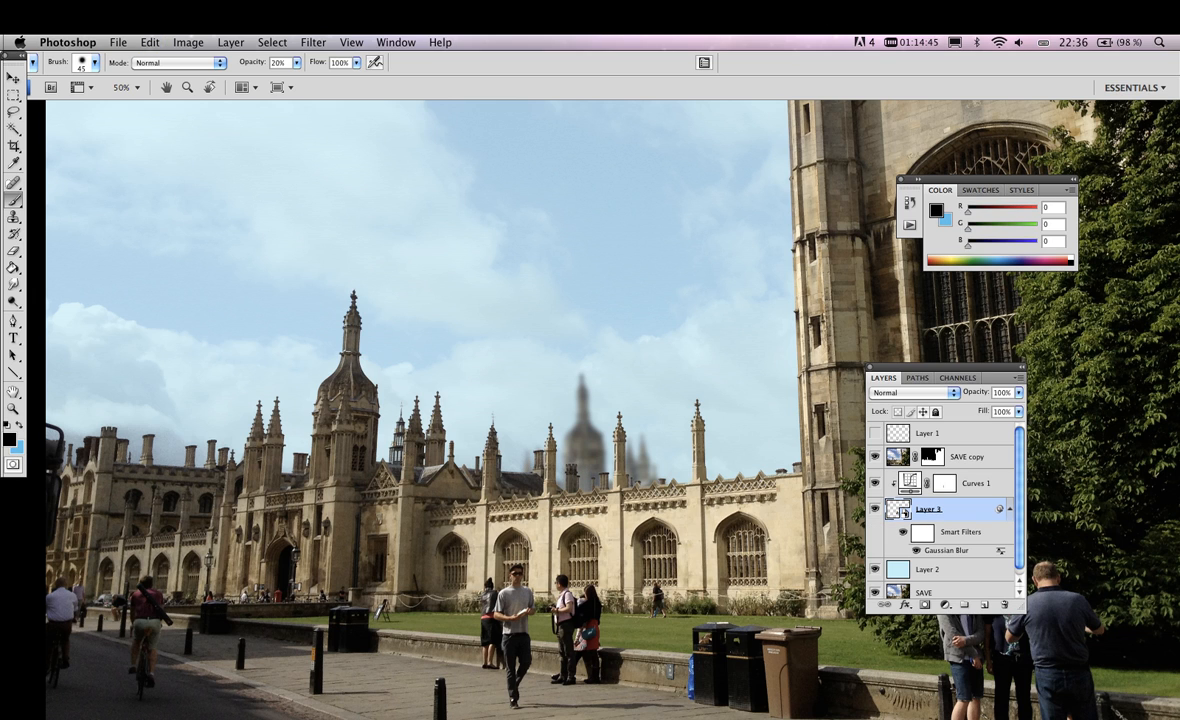
pyautogui.moveTo(948, 551); pyautogui.dragTo(1005, 604)
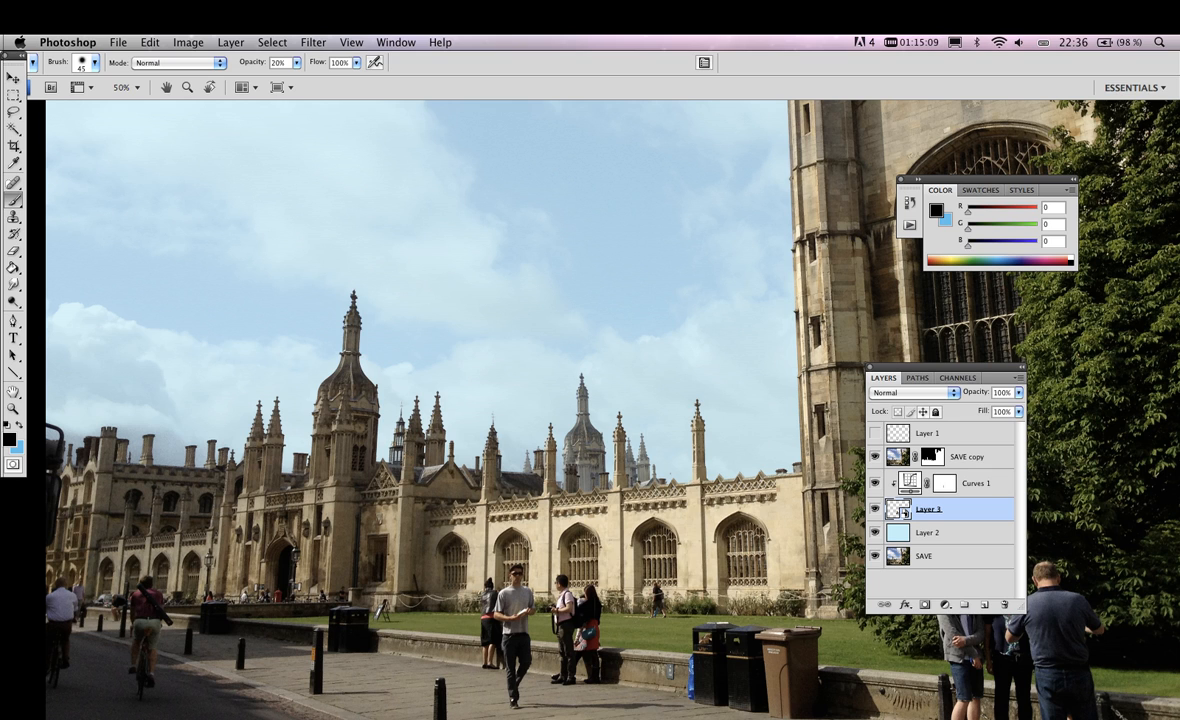
# Rasterize Layer 3, and test a black brush stroke at 100% opacity on the tower before undoing it
pyautogui.rightClick(940, 509)
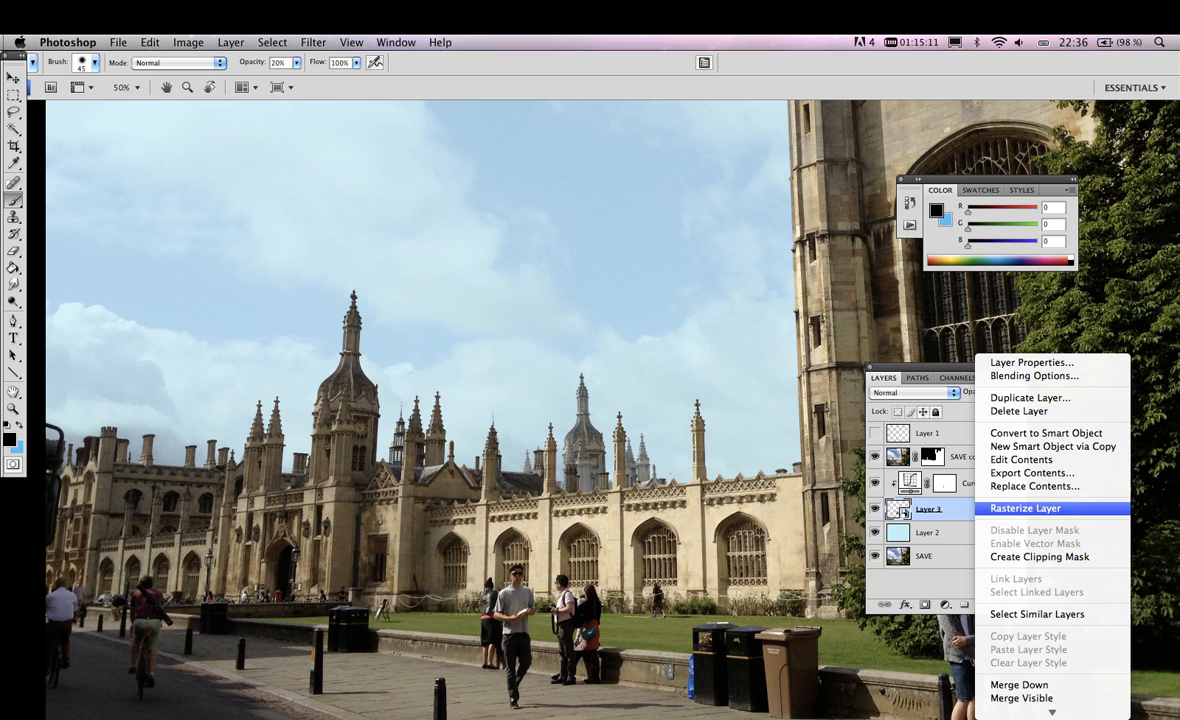
pyautogui.click(1025, 508)
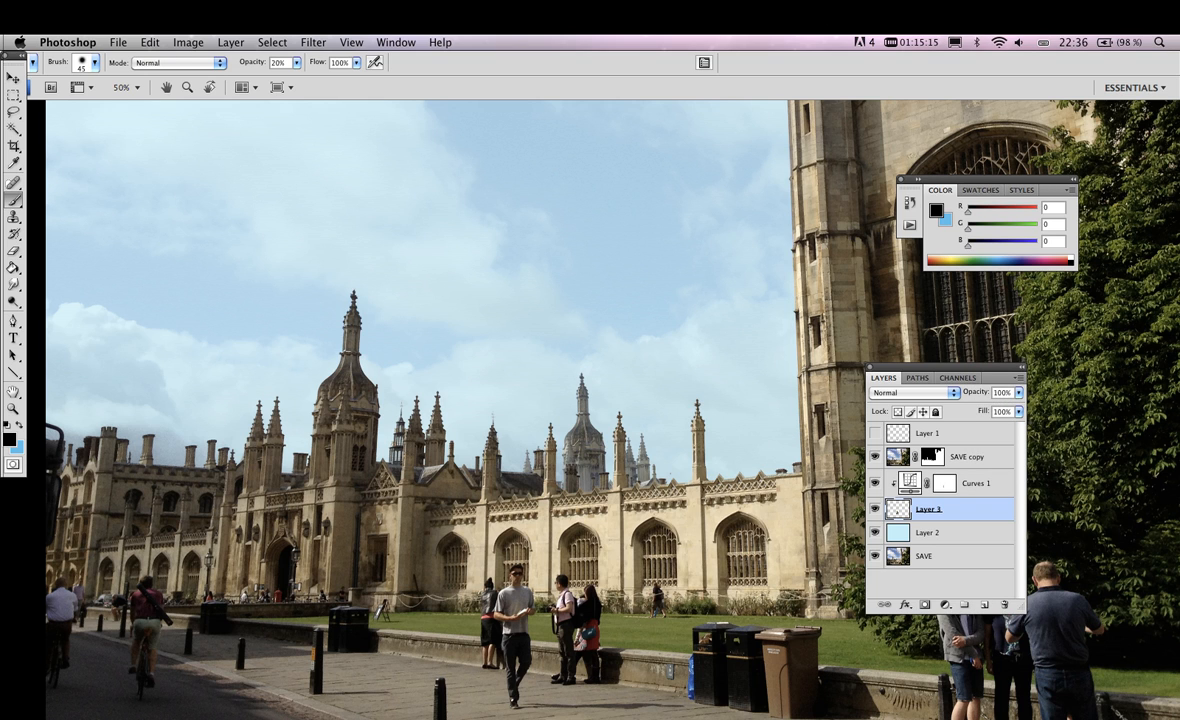
pyautogui.press('0')
pyautogui.moveTo(586, 447); pyautogui.dragTo(604, 470)
pyautogui.press('super+z')
# Group the layers from SAVE copy down to SAVE and expand the group to show its contents
pyautogui.click(898, 458)
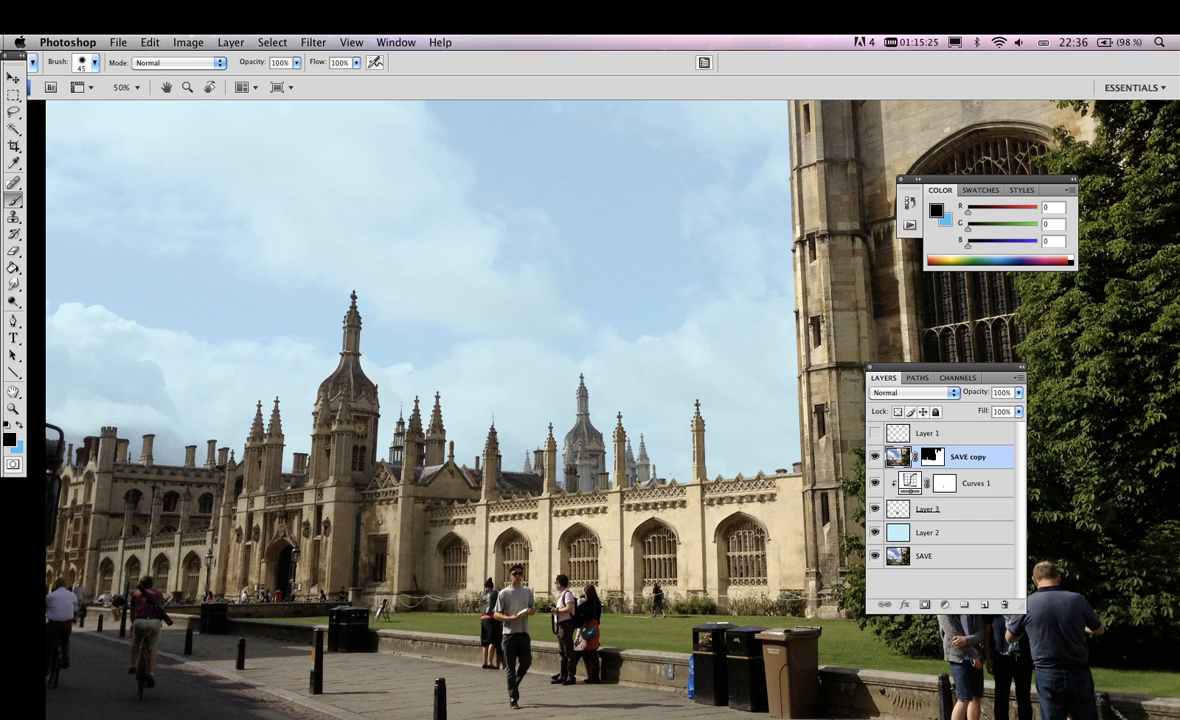
pyautogui.keyDown('shift'); pyautogui.click(925, 556); pyautogui.keyUp('shift')
pyautogui.press('super+g')
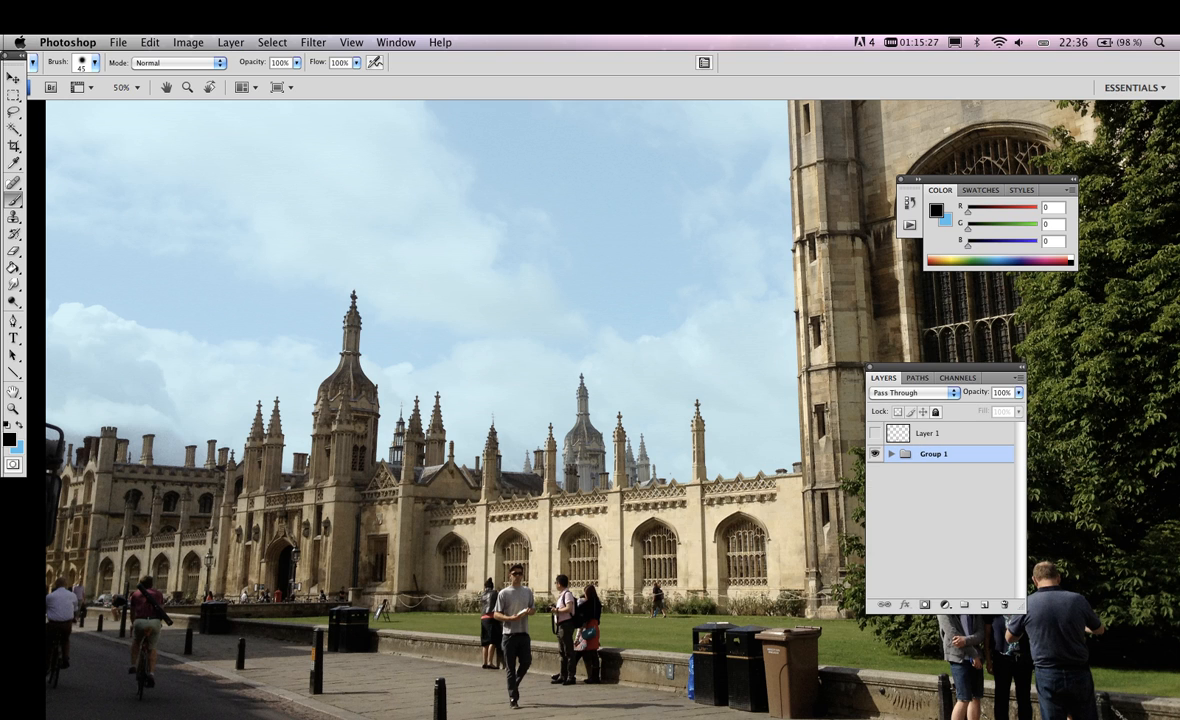
pyautogui.click(891, 454)
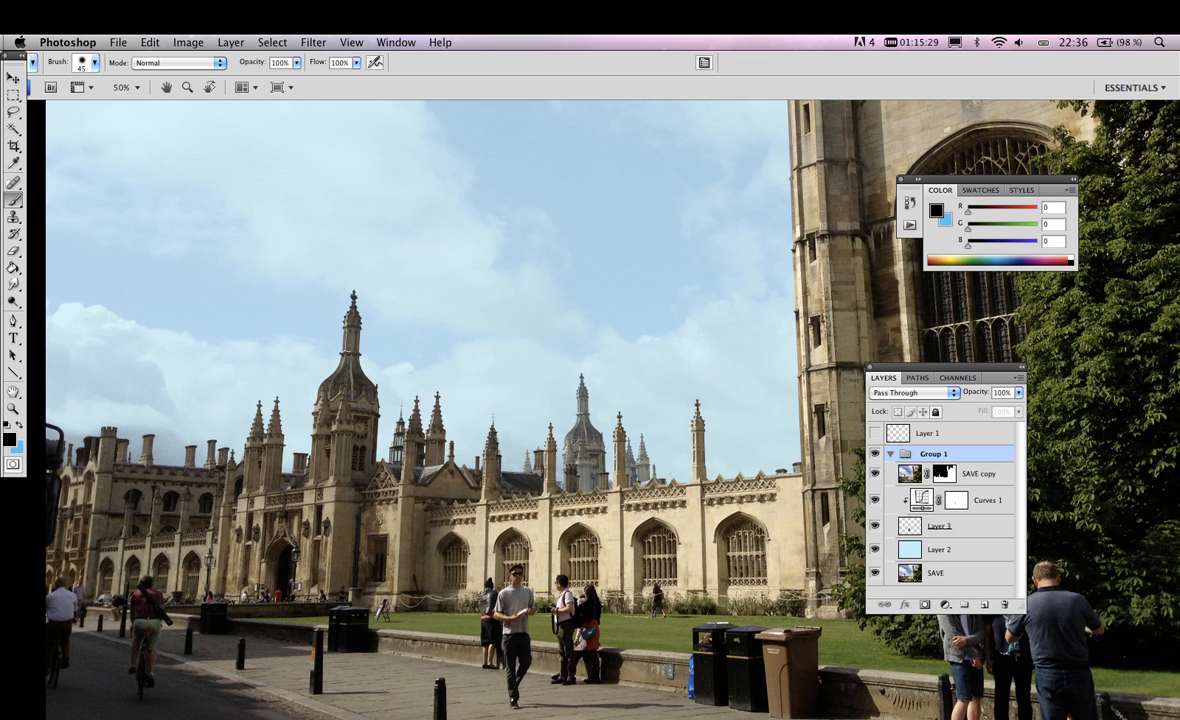
pyautogui.click(912, 392)
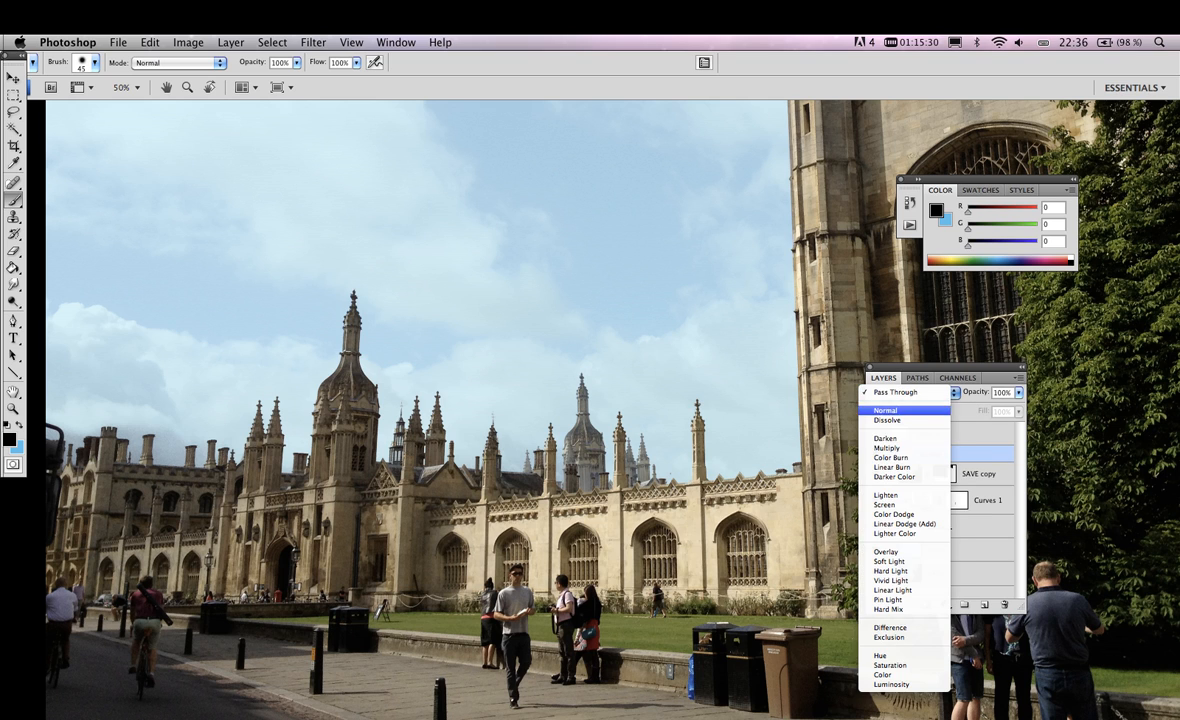
pyautogui.click(830, 379)
# Add a Levels adjustment layer above SAVE copy inside Group 1 and set its midtone input level to 1.59
pyautogui.click(978, 473)
pyautogui.click(944, 604)
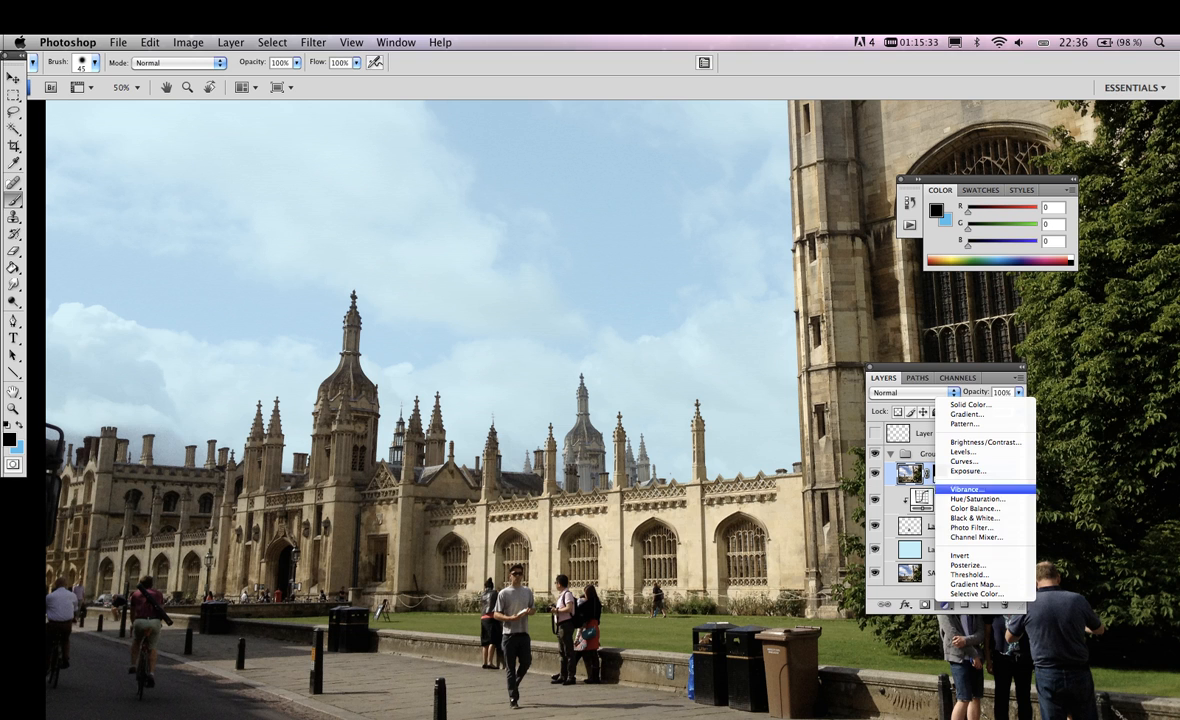
pyautogui.click(966, 452)
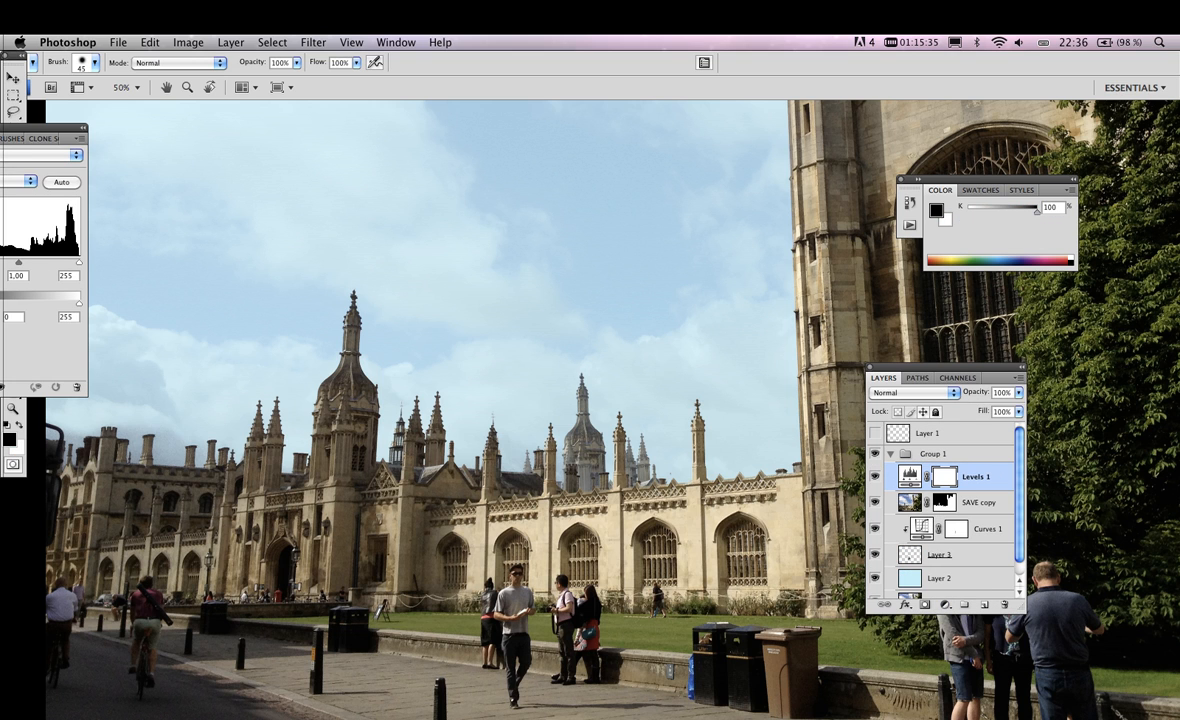
pyautogui.moveTo(40, 128); pyautogui.dragTo(742, 184)
pyautogui.moveTo(706, 318); pyautogui.dragTo(700, 318)
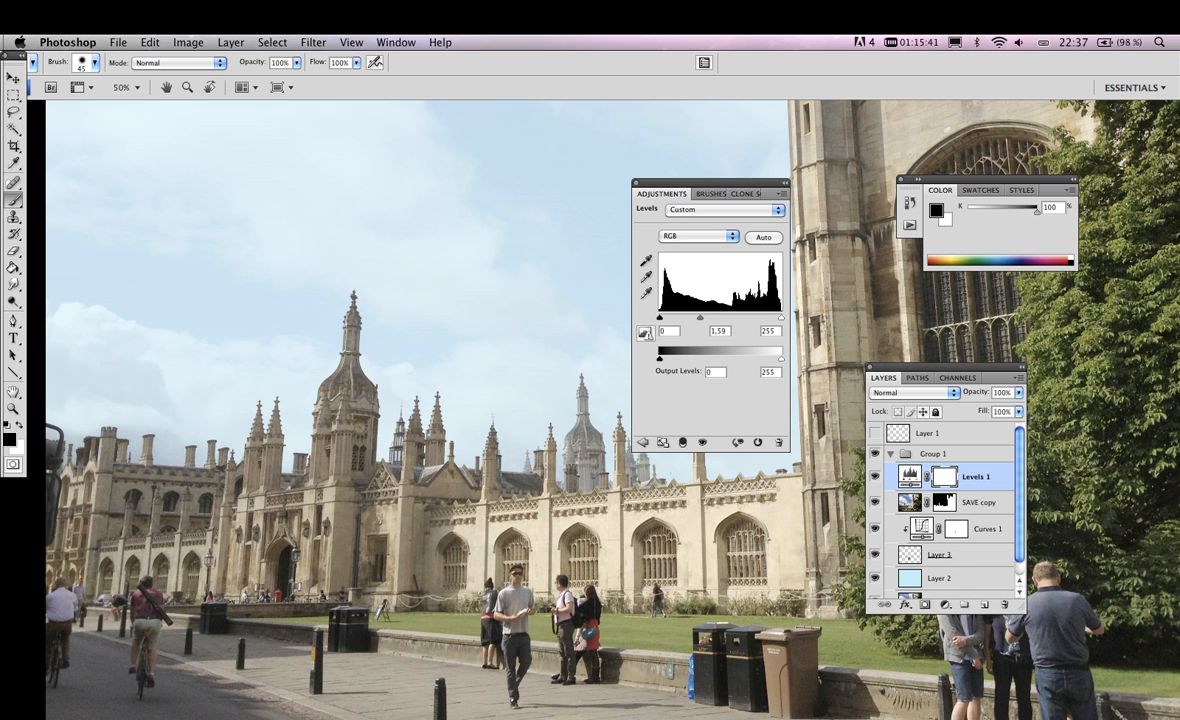
pyautogui.scroll(-1, 945, 510)
pyautogui.scroll(1, 945, 510)
pyautogui.moveTo(652, 182); pyautogui.dragTo(632, 92)
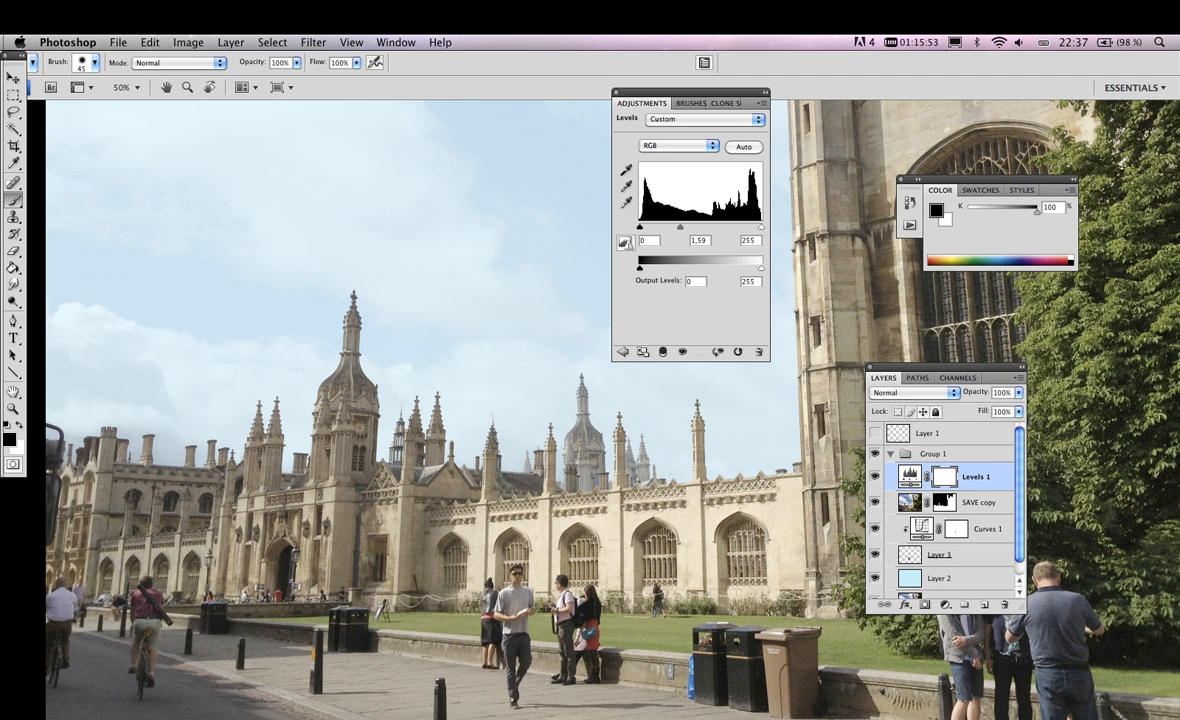
# Collapse Group 1 and check its blend mode options, keeping Normal, and expand the group again
pyautogui.scroll(-1, 945, 510)
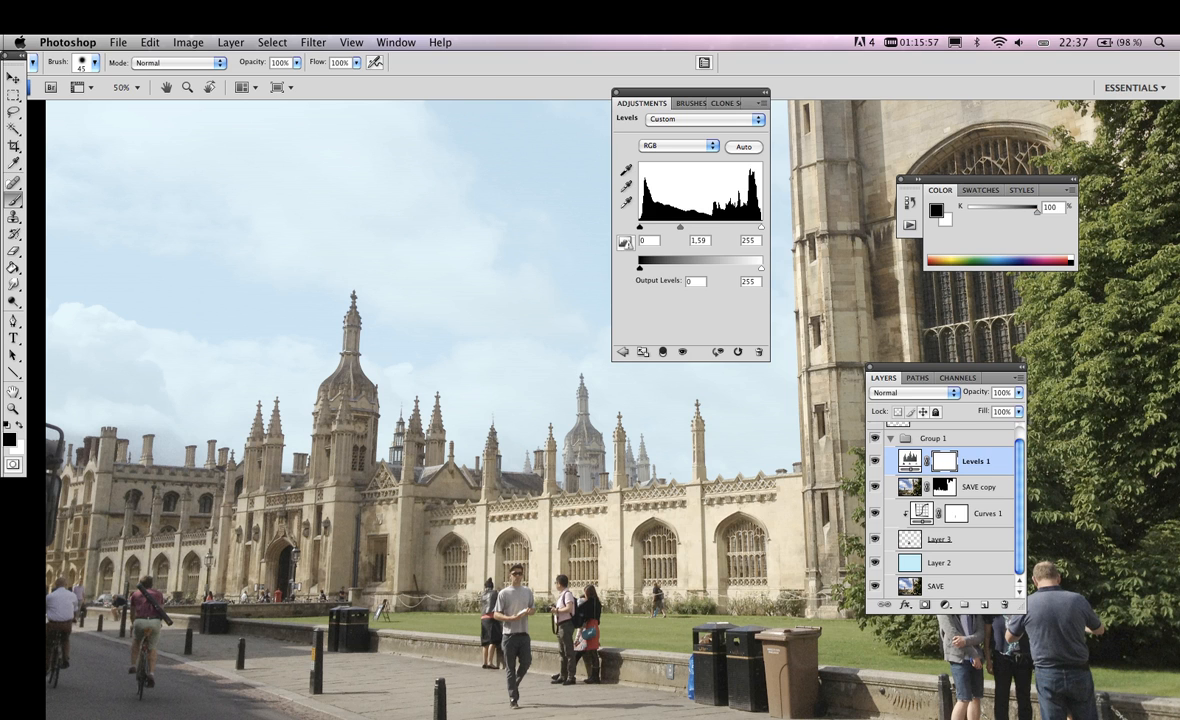
pyautogui.click(891, 438)
pyautogui.click(913, 393)
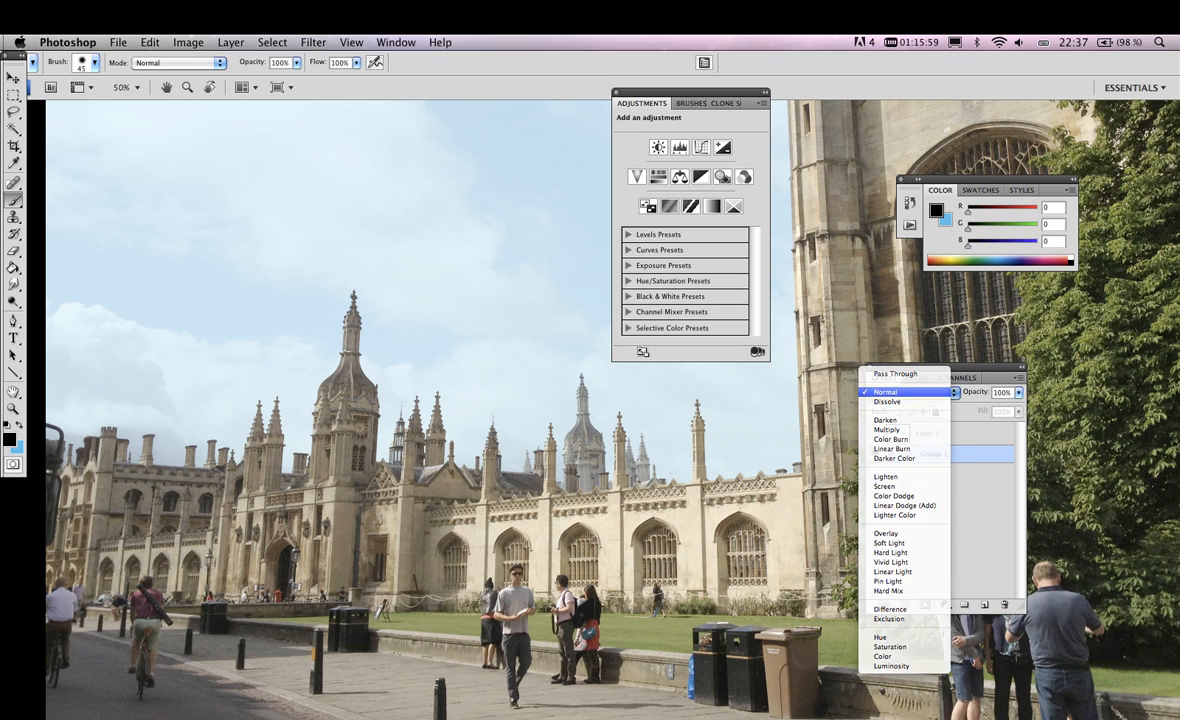
pyautogui.click(900, 392)
pyautogui.click(938, 500)
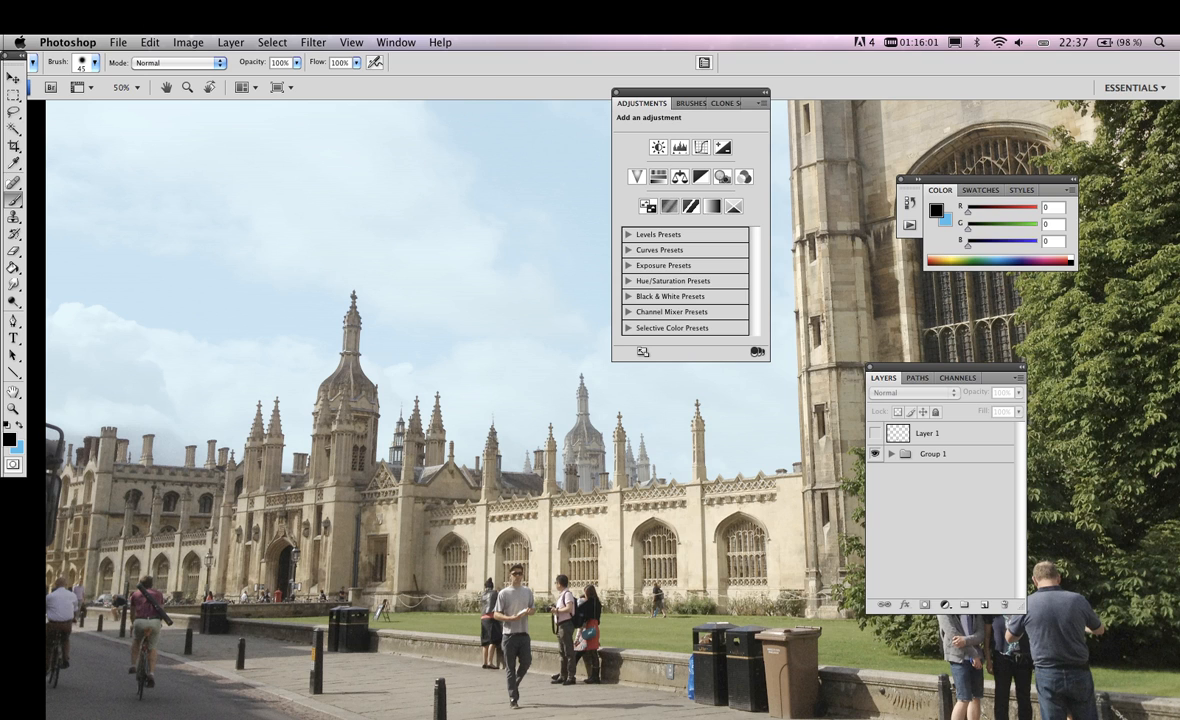
pyautogui.click(891, 454)
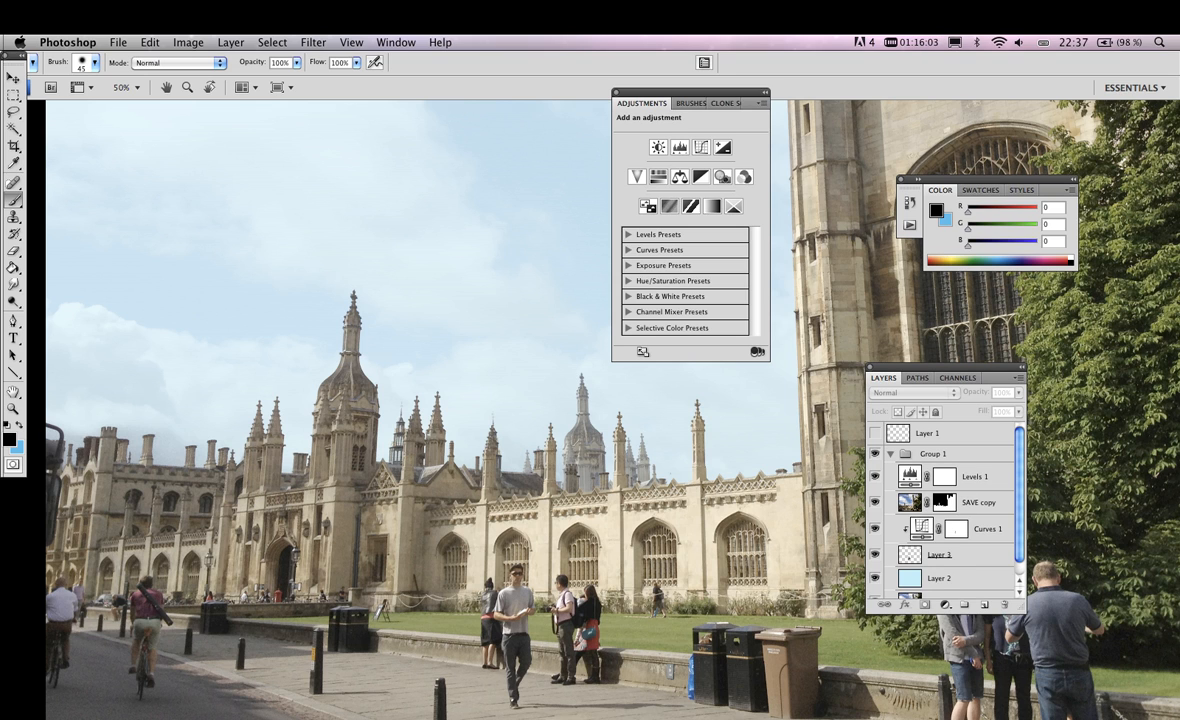
# Duplicate the SAVE layer, move the copy out of Group 1 to below it, and leave the group collapsed and selected
pyautogui.click(979, 502)
pyautogui.scroll(-1, 975, 520)
pyautogui.click(950, 587)
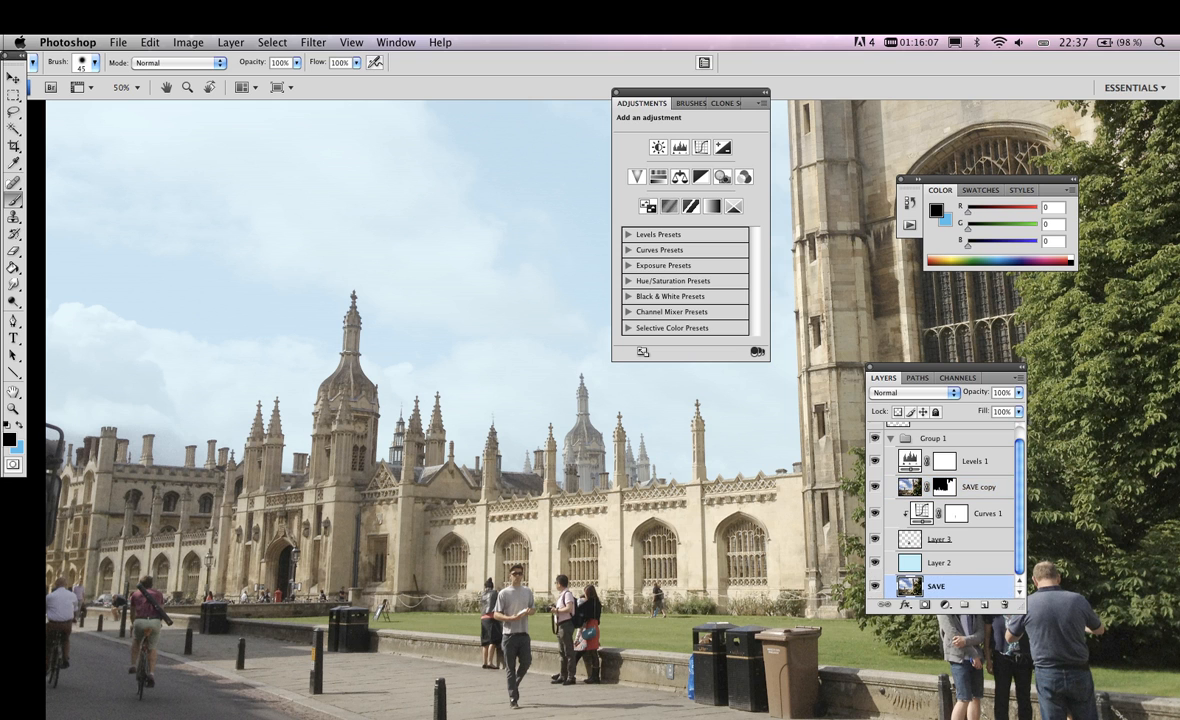
pyautogui.press('super+j')
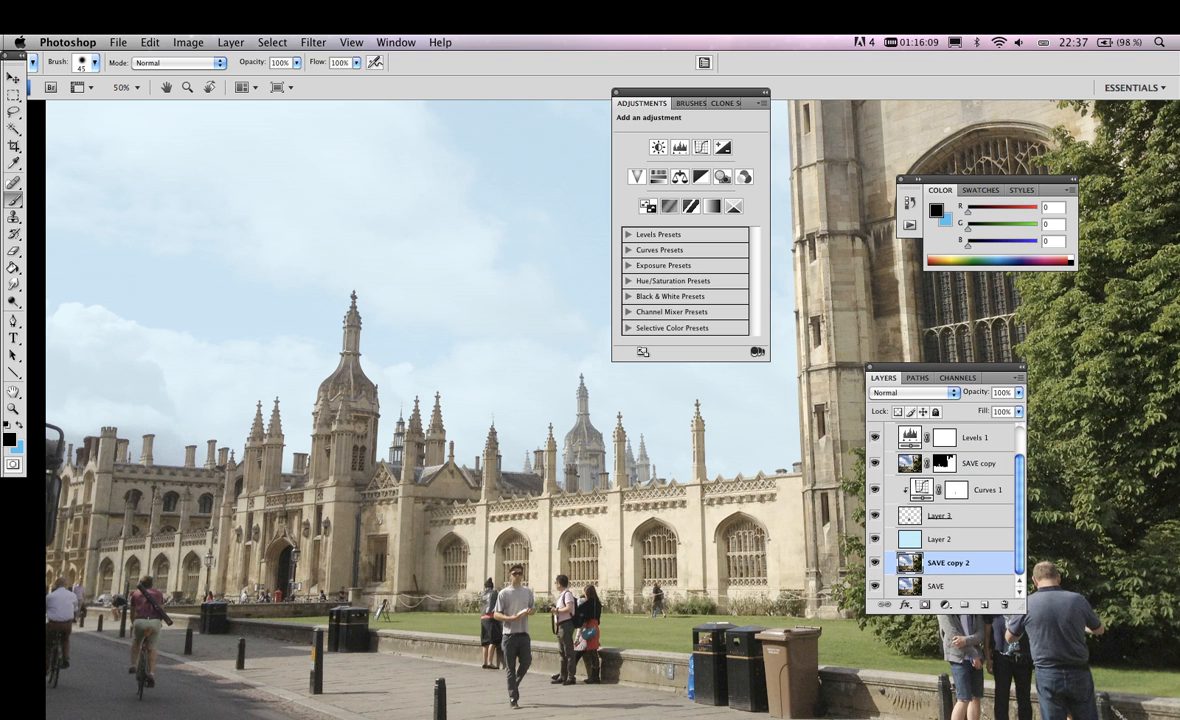
pyautogui.moveTo(948, 563); pyautogui.dragTo(945, 444)
pyautogui.click(891, 478)
pyautogui.moveTo(936, 458); pyautogui.dragTo(936, 484)
pyautogui.click(934, 454)
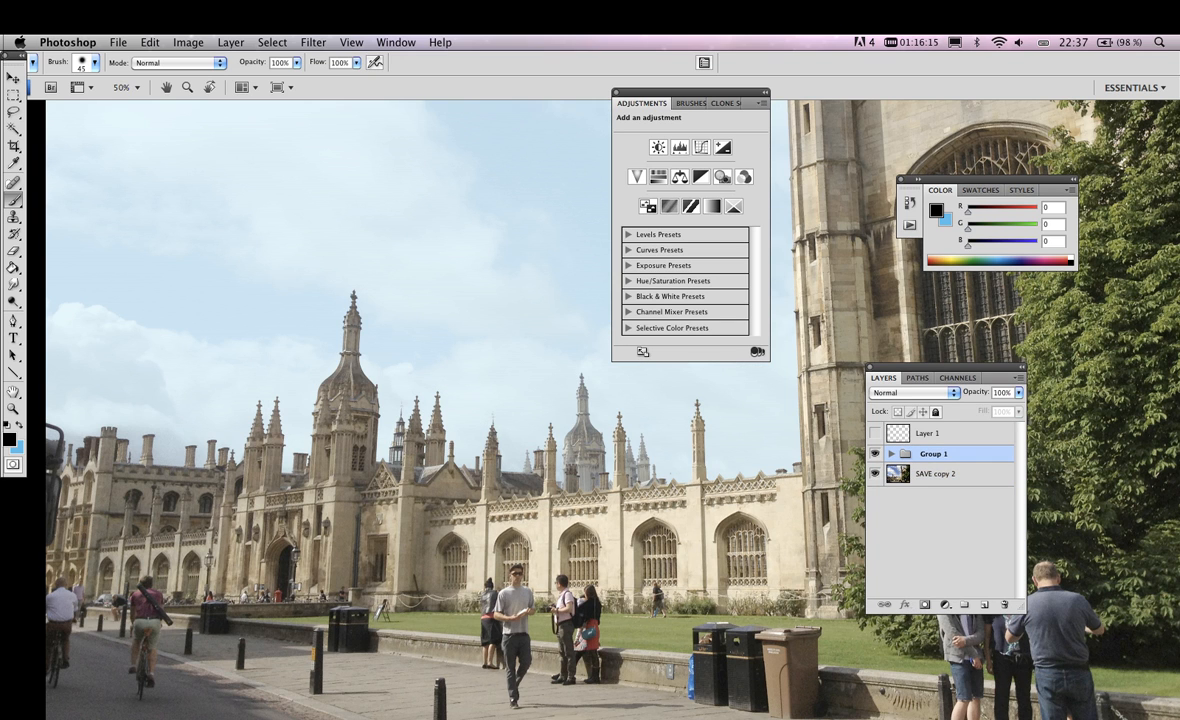
# Add a layer mask to Group 1 and paint black over the college tower and wall with a 500 px brush
pyautogui.click(925, 604)
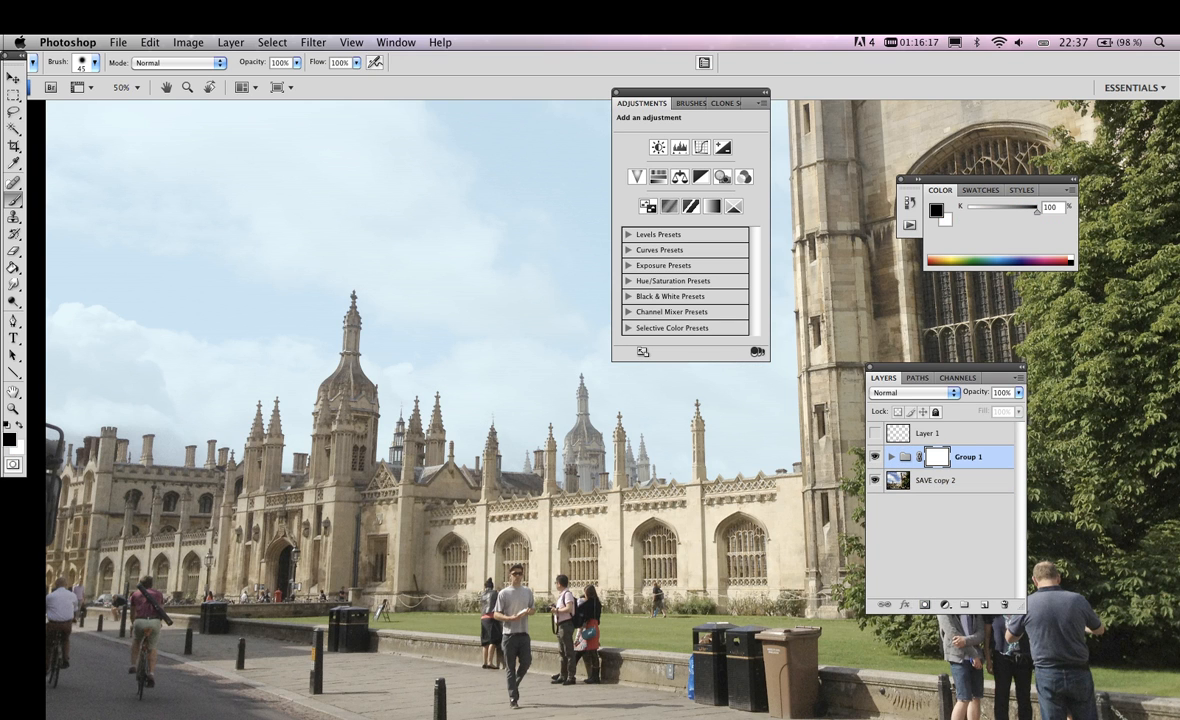
pyautogui.press(']')
pyautogui.press(']')
pyautogui.press(']')
pyautogui.press(']')
pyautogui.press(']')
pyautogui.press(']')
pyautogui.press(']')
pyautogui.press(']')
pyautogui.press(']')
pyautogui.press(']')
pyautogui.press(']')
pyautogui.press(']')
pyautogui.press(']')
pyautogui.press(']')
pyautogui.moveTo(302, 372)
pyautogui.mouseDown()
pyautogui.moveTo(369, 478)
pyautogui.moveTo(614, 430)
pyautogui.moveTo(690, 450)
pyautogui.mouseUp()
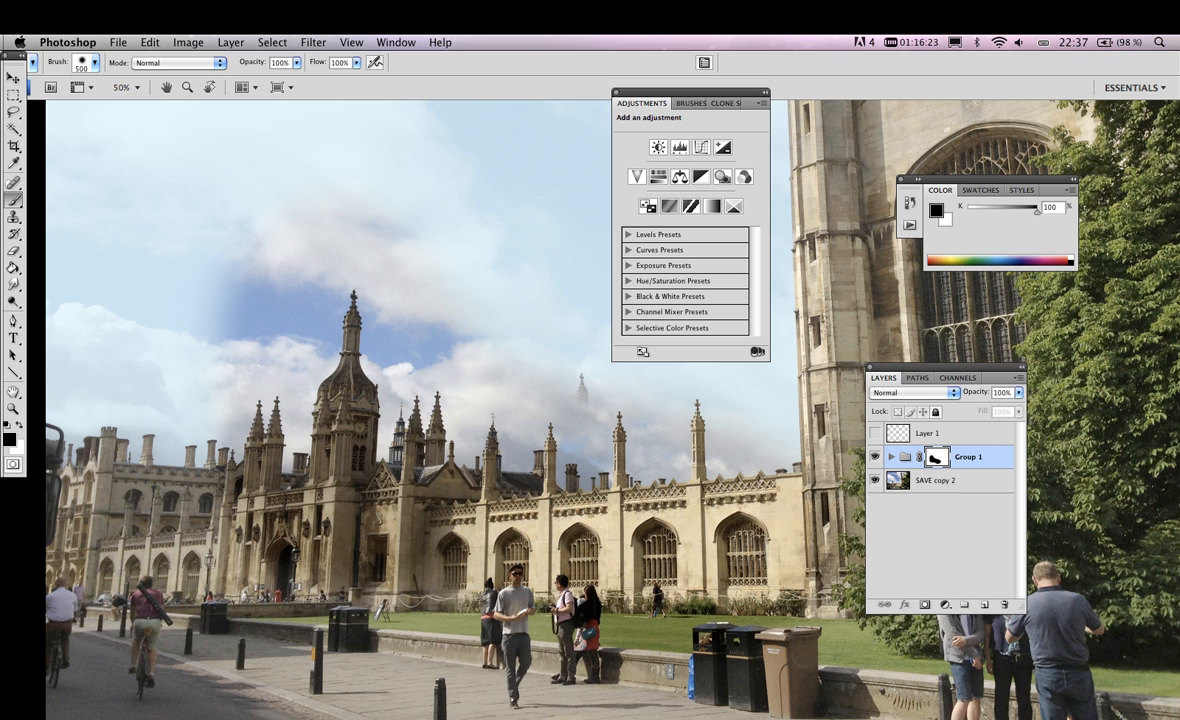
# Set Group 1's blend mode to Pass Through, and expand the group to select Levels 1
pyautogui.click(912, 392)
pyautogui.click(898, 372)
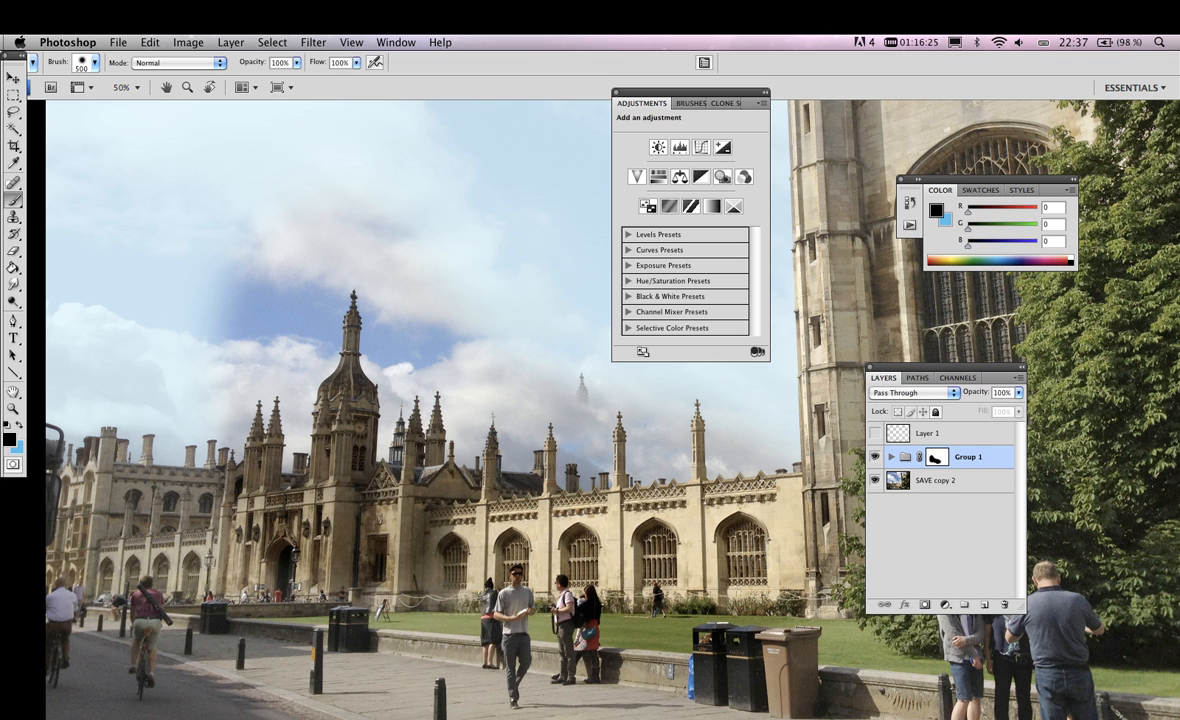
pyautogui.click(891, 456)
pyautogui.click(972, 483)
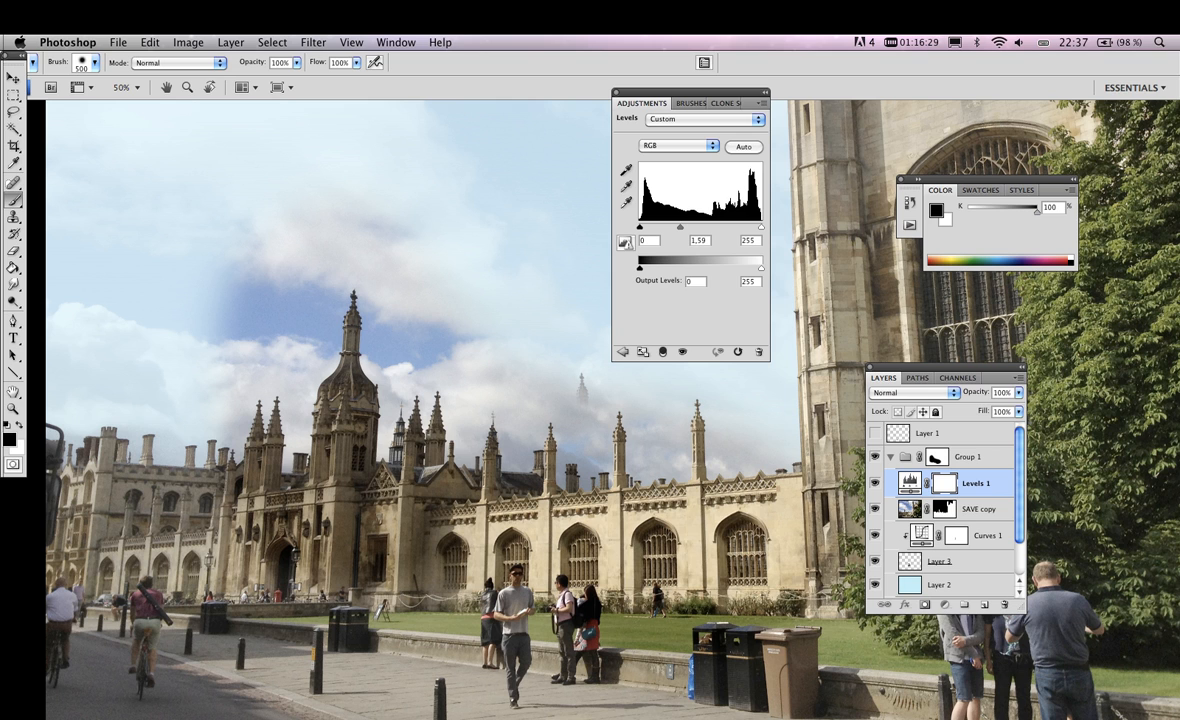
# Invert Group 1's layer mask and try the Dissolve blend mode on the group
pyautogui.press('super+z')
pyautogui.click(913, 392)
pyautogui.click(905, 422)
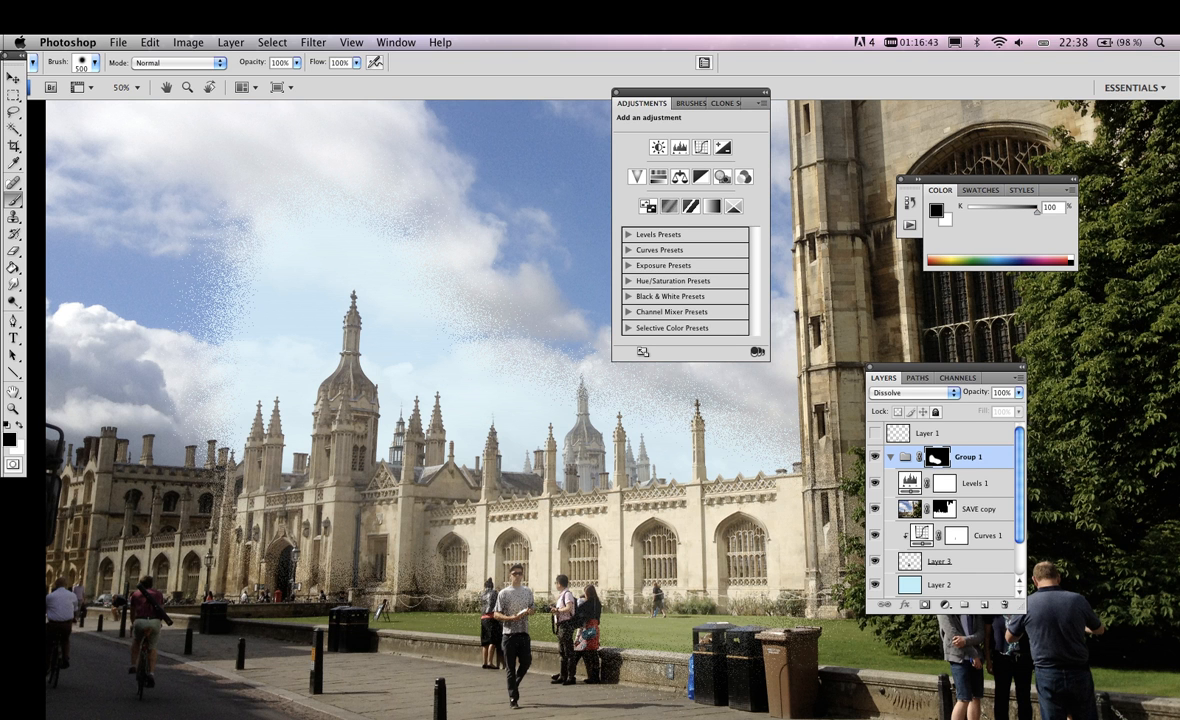
# Try the Multiply blend mode on Group 1, and set the group back to Normal
pyautogui.click(912, 392)
pyautogui.click(905, 418)
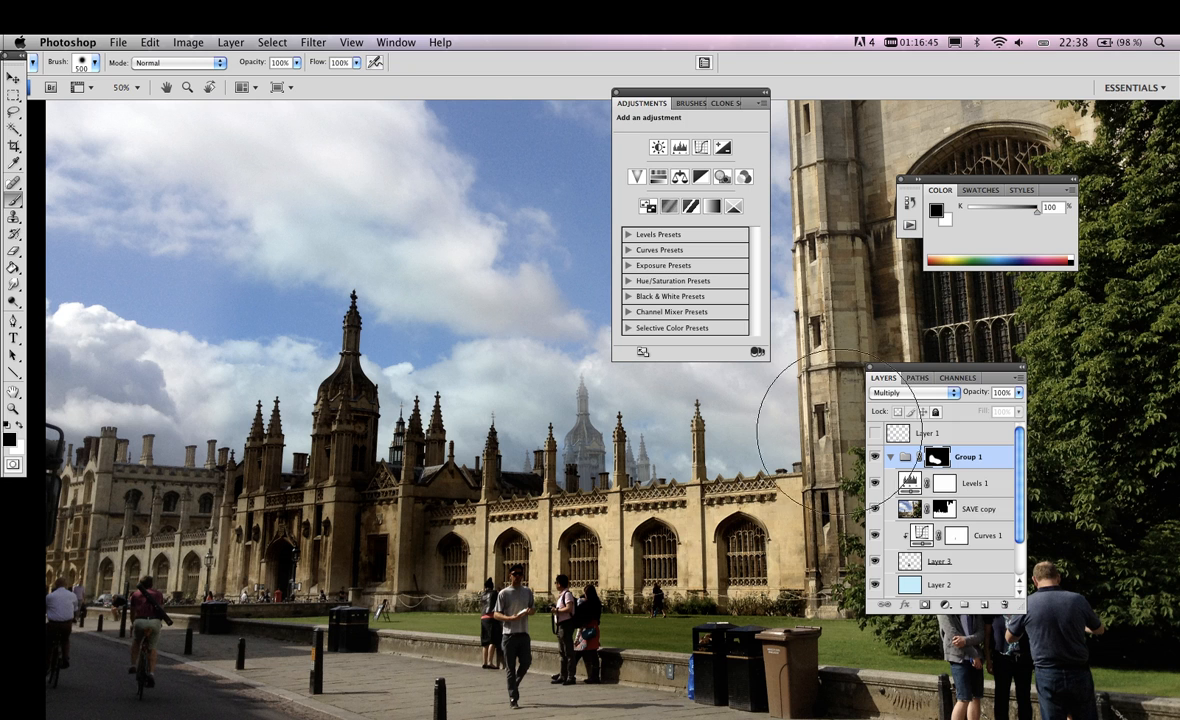
pyautogui.click(968, 457)
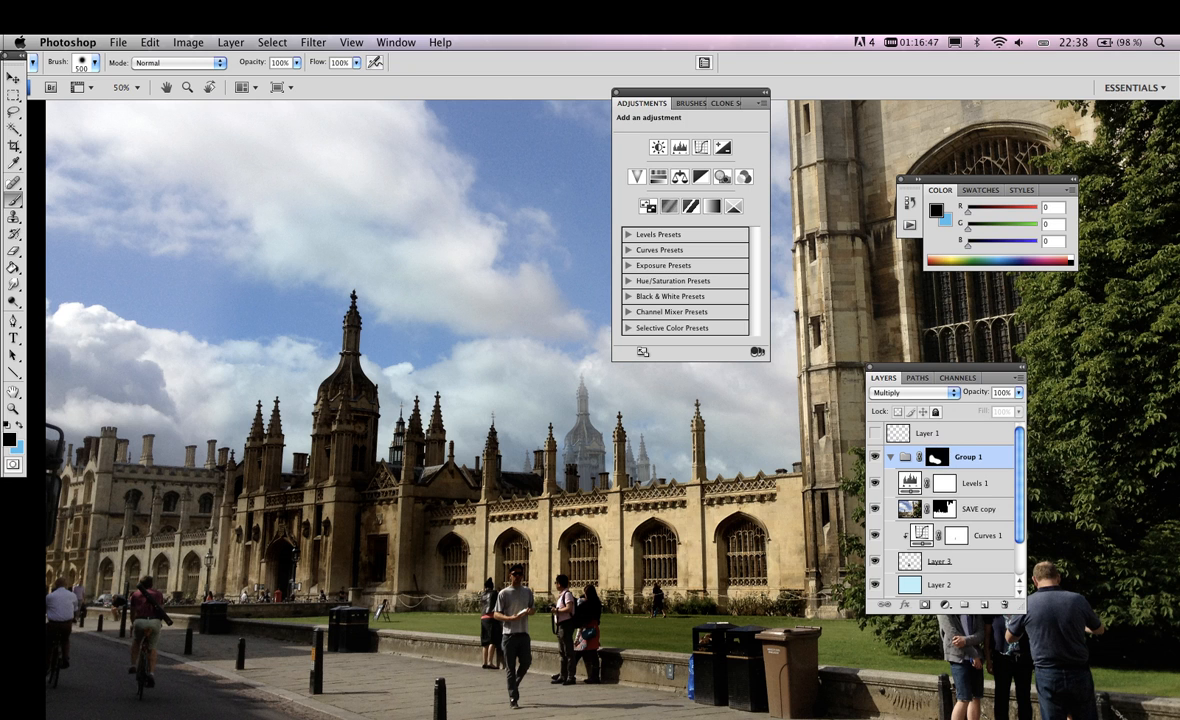
pyautogui.click(912, 392)
pyautogui.click(900, 342)
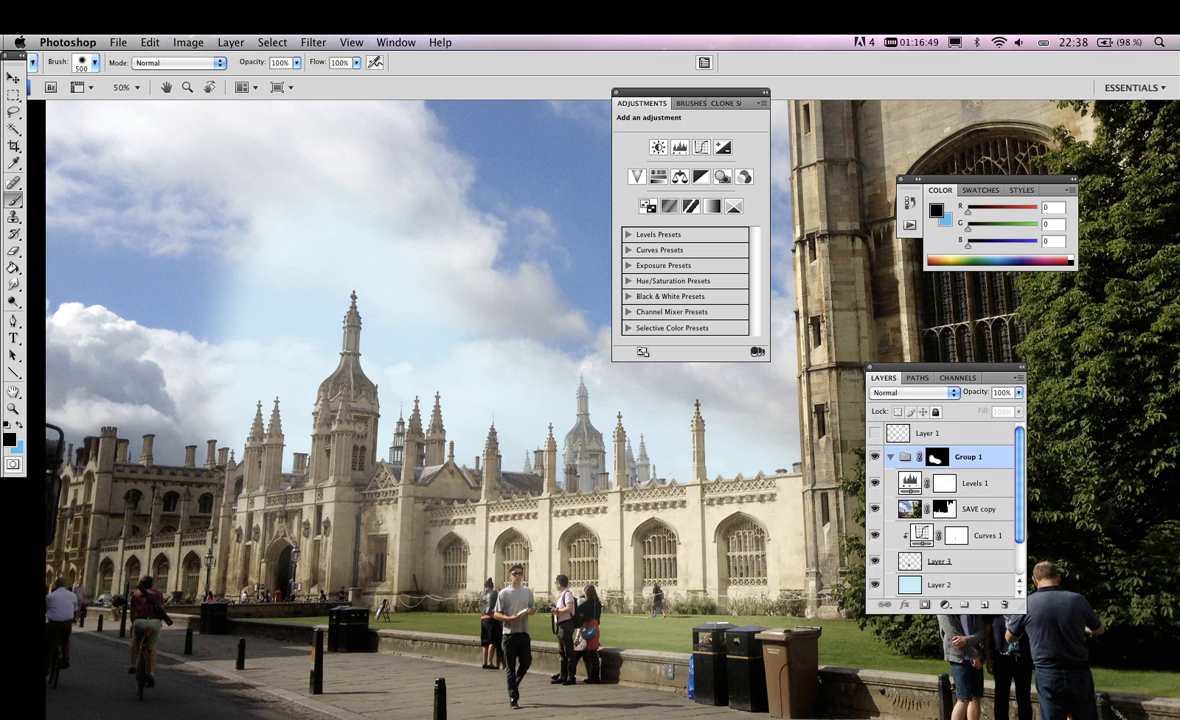
# Set the Levels 1 midtone input level to 2.26 and reselect Group 1
pyautogui.click(974, 484)
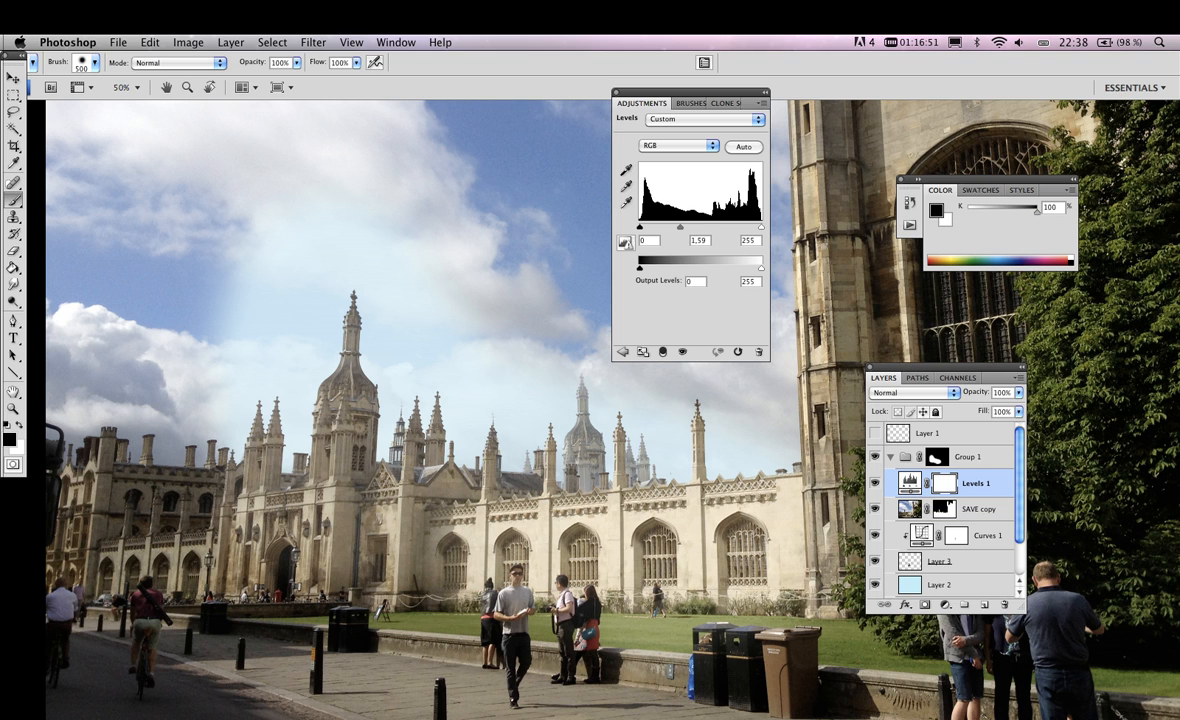
pyautogui.moveTo(680, 227); pyautogui.dragTo(665, 227)
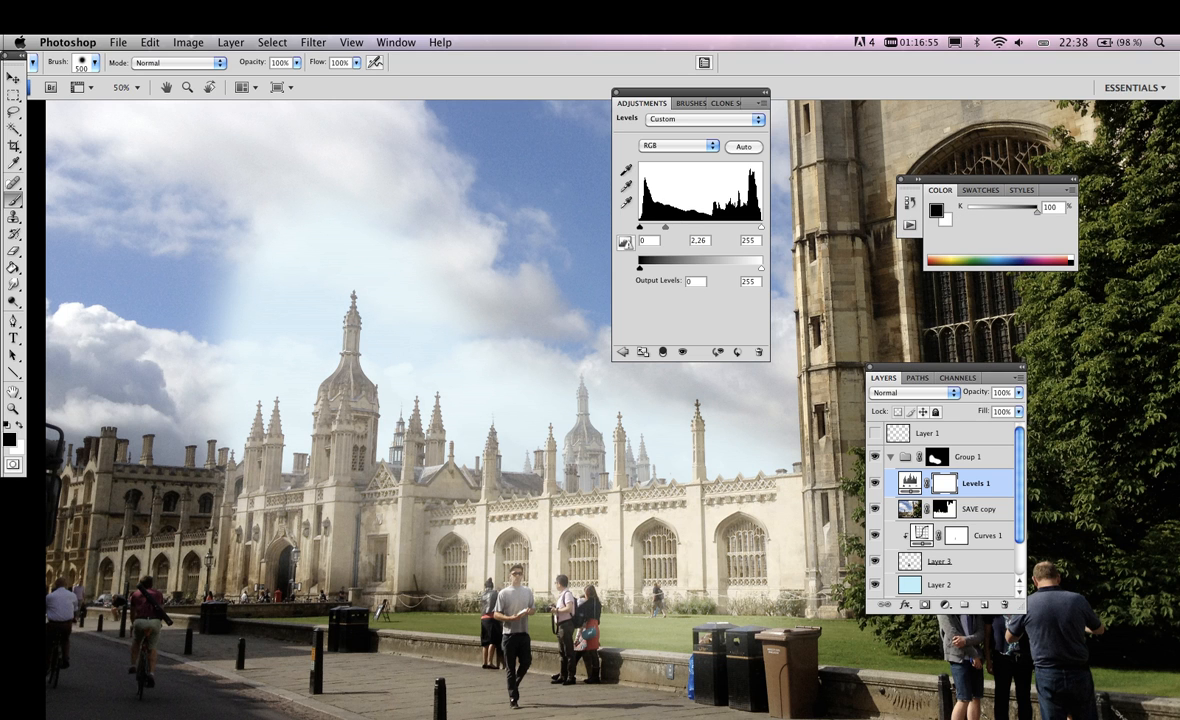
pyautogui.click(965, 457)
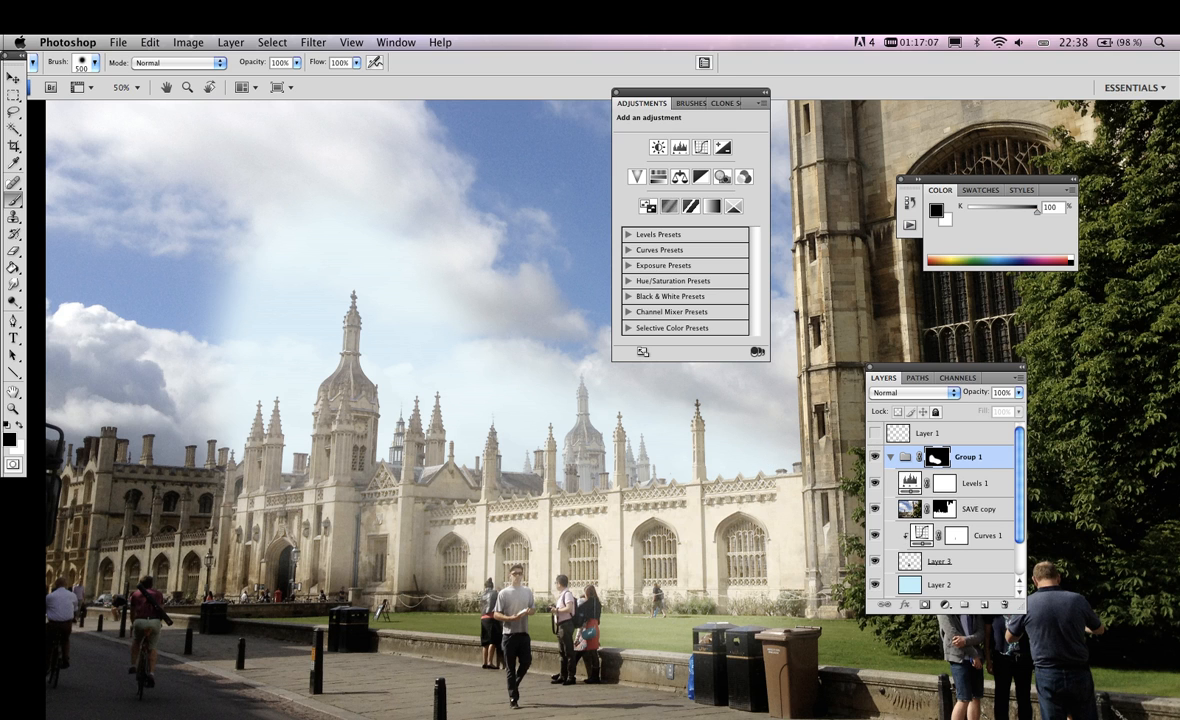
# Review the layer stack from Layer 1 down to SAVE copy 2, and select Layer 3 inside Group 1
pyautogui.scroll(-2, 945, 510)
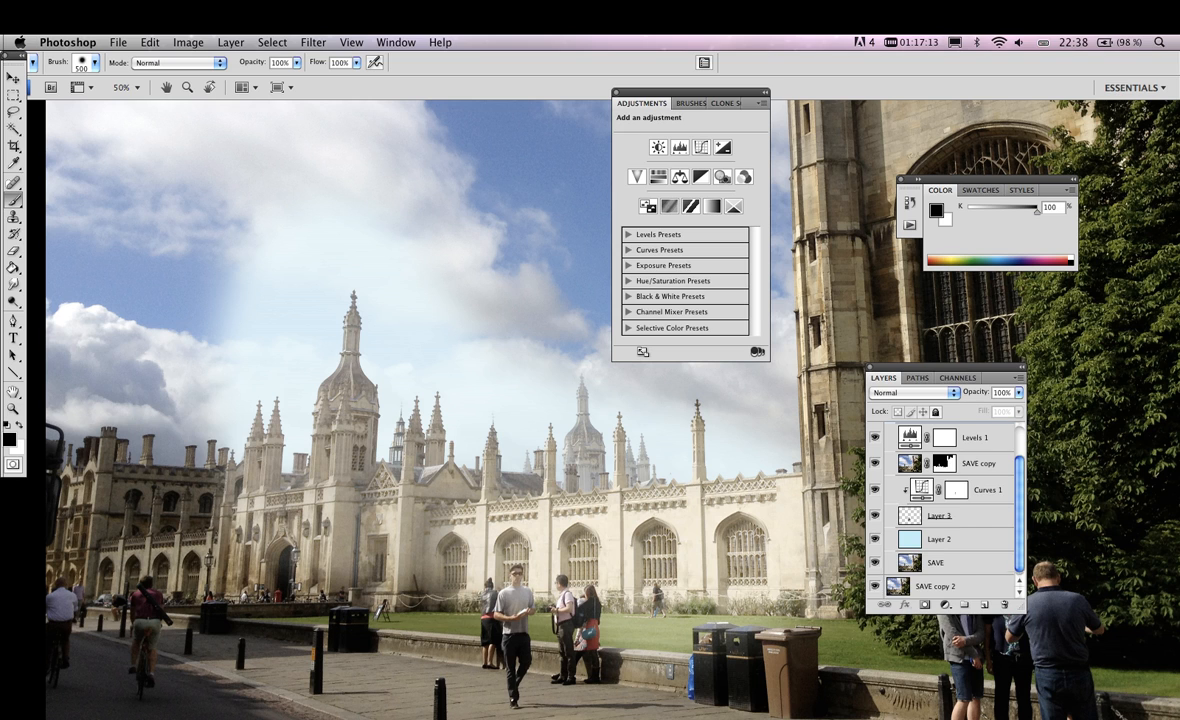
pyautogui.scroll(1, 945, 500)
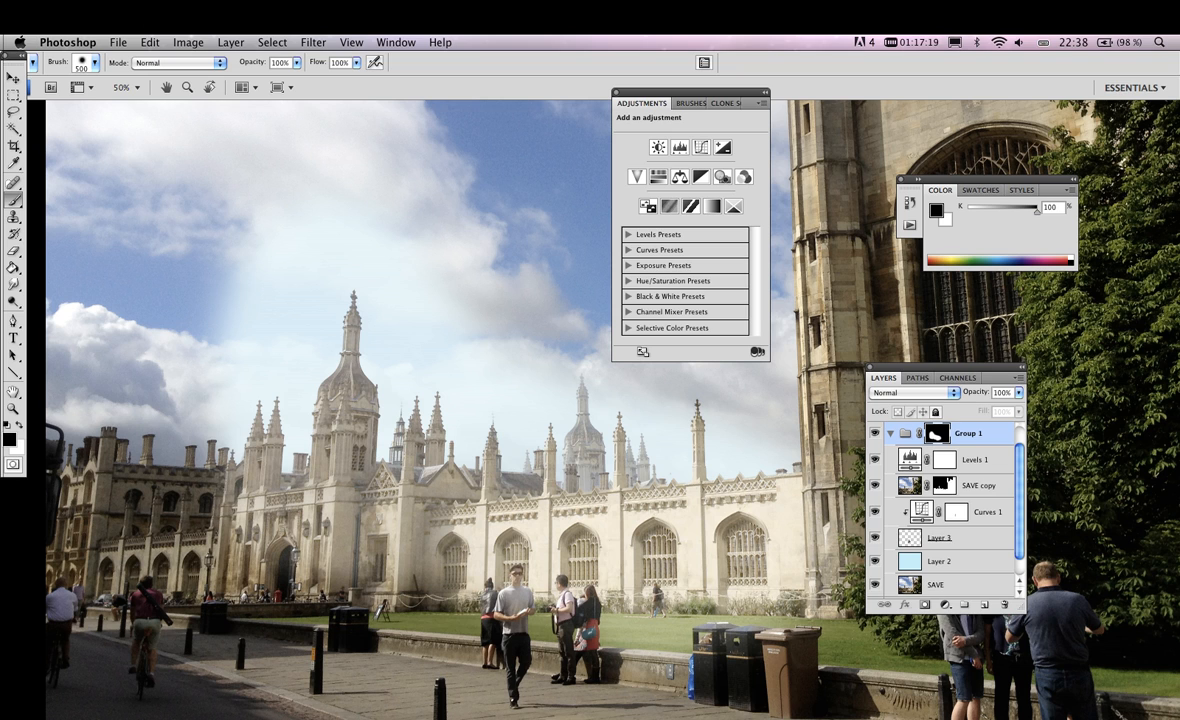
pyautogui.click(945, 538)
pyautogui.scroll(1, 945, 500)
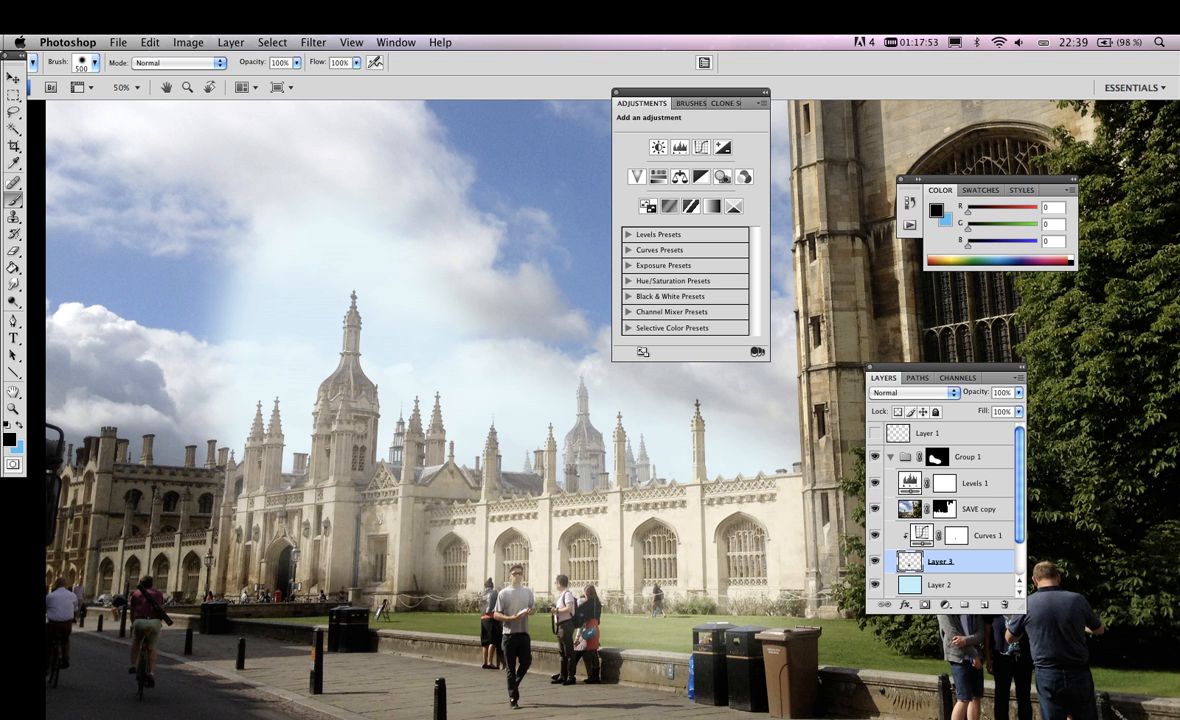
pyautogui.scroll(-2, 945, 510)
pyautogui.scroll(2, 945, 510)
pyautogui.scroll(-2, 945, 510)
pyautogui.scroll(2, 945, 510)
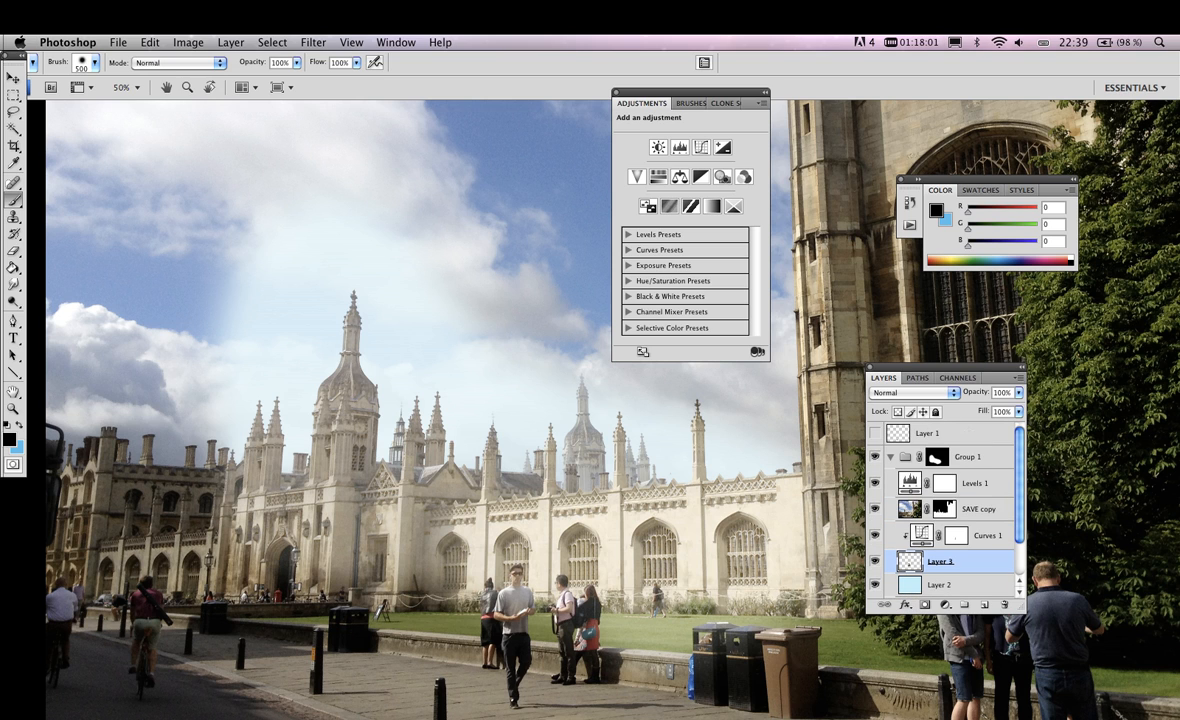